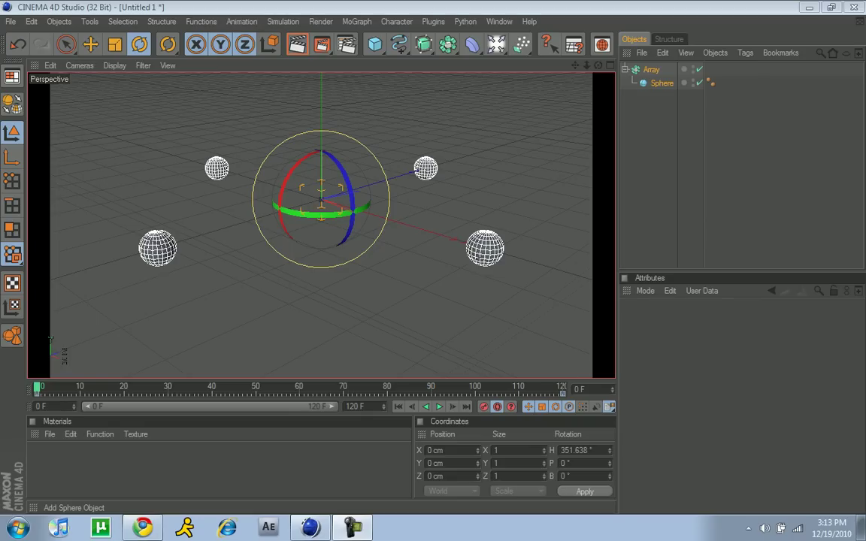
Preview the animation and add the Vector Motion Blur effect in the render settings.
{"action": "left_click", "coordinate": [440, 407]}
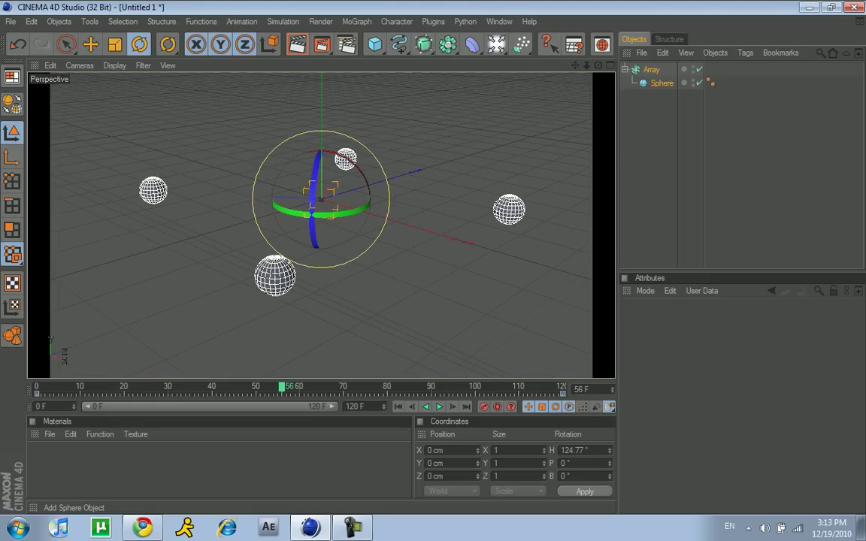
{"action": "key", "text": "ctrl+b"}
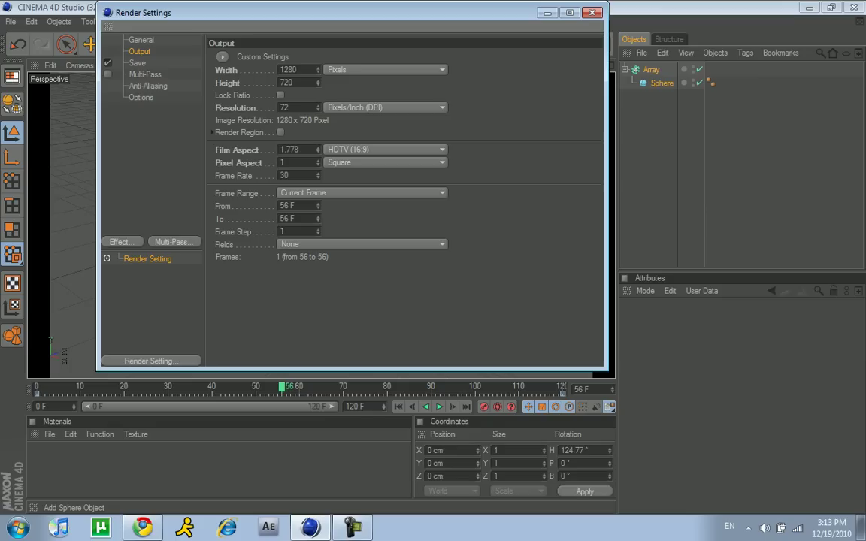
{"action": "left_click", "coordinate": [122, 242]}
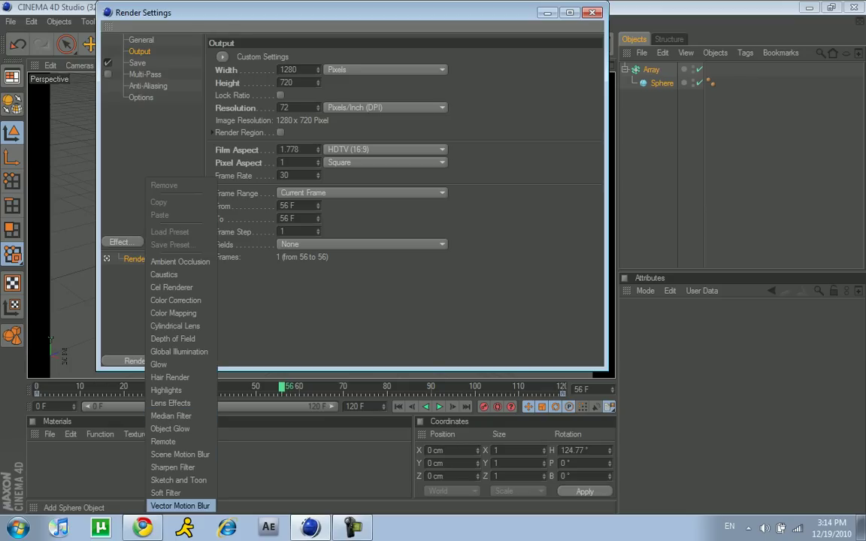
{"action": "left_click", "coordinate": [181, 506]}
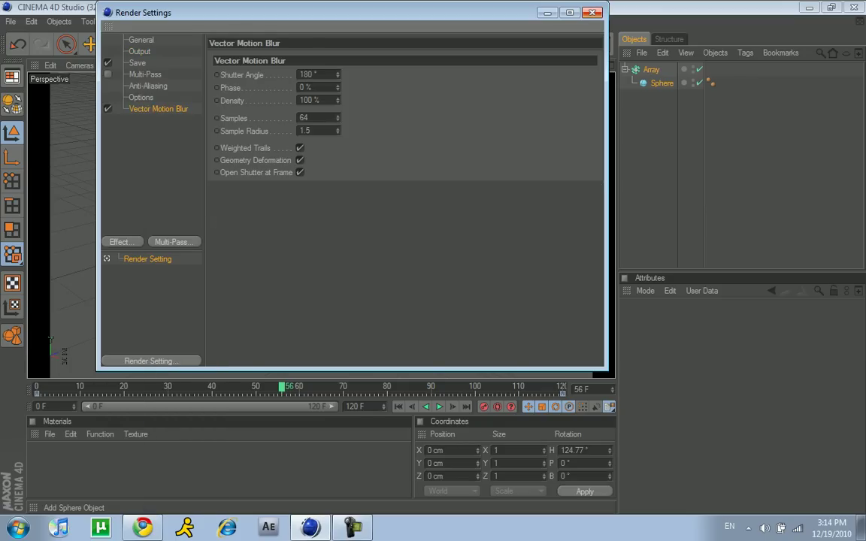
{"action": "left_click", "coordinate": [593, 13]}
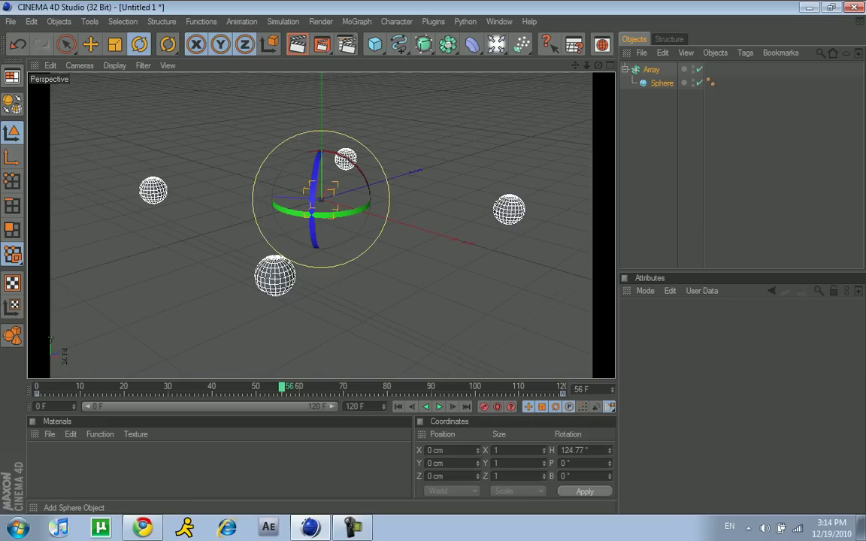
Play the animation on to frame 62 and render the perspective view as a test.
{"action": "left_click", "coordinate": [439, 407]}
{"action": "left_click", "coordinate": [439, 406]}
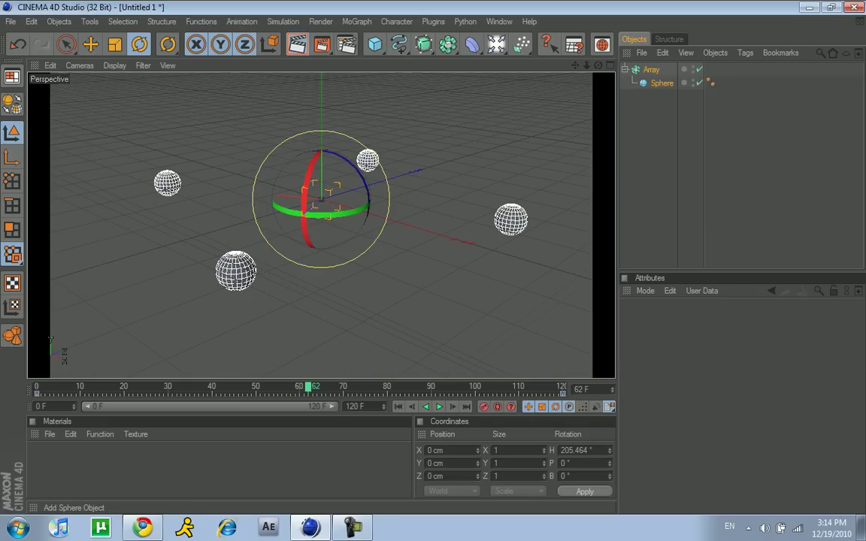
{"action": "left_click", "coordinate": [298, 44]}
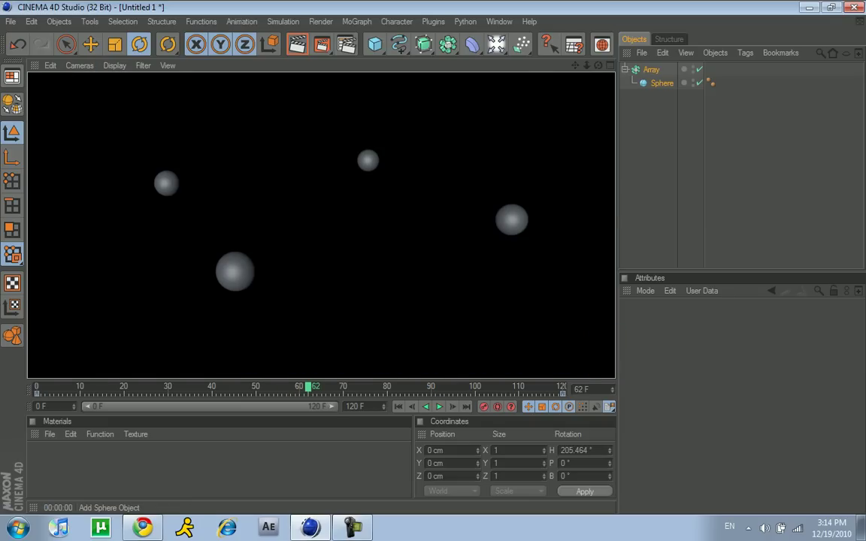
{"action": "left_click", "coordinate": [439, 407]}
{"action": "left_click", "coordinate": [439, 407]}
{"action": "left_click", "coordinate": [322, 45]}
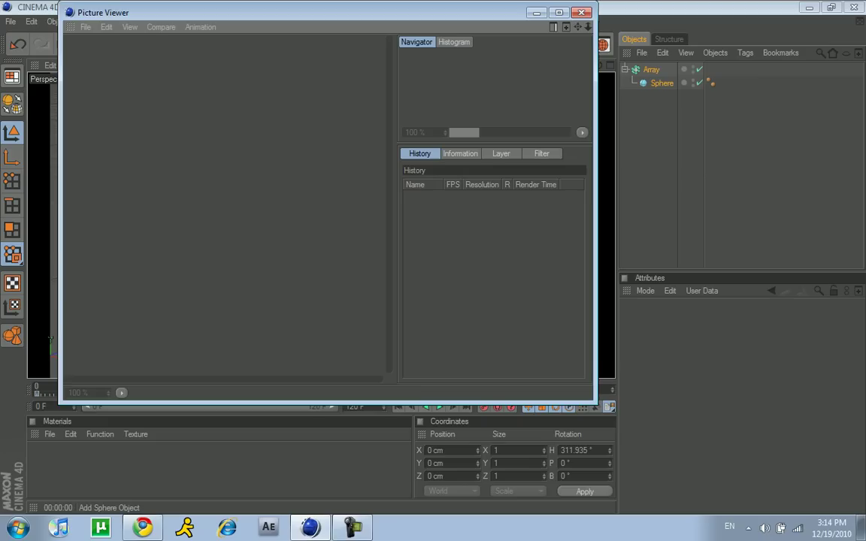
{"action": "left_click", "coordinate": [581, 12]}
{"action": "key", "text": "Return"}
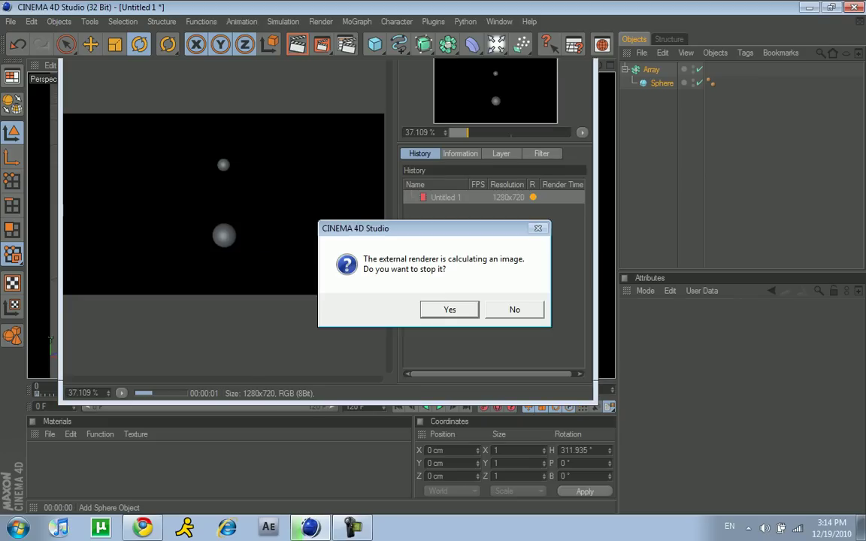
Set the render output's frame range to run from frame 0 to frame 30.
{"action": "key", "text": "ctrl+b"}
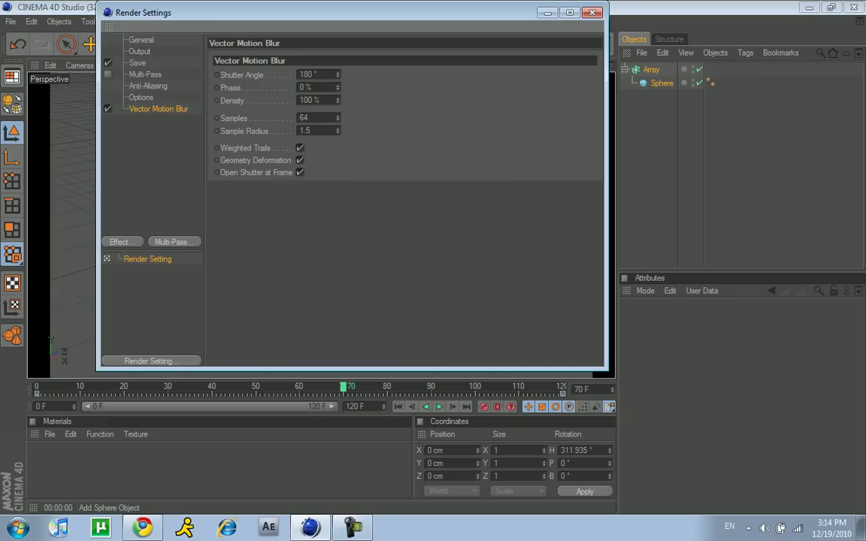
{"action": "left_click", "coordinate": [140, 51]}
{"action": "left_click", "coordinate": [137, 64]}
{"action": "left_click", "coordinate": [140, 52]}
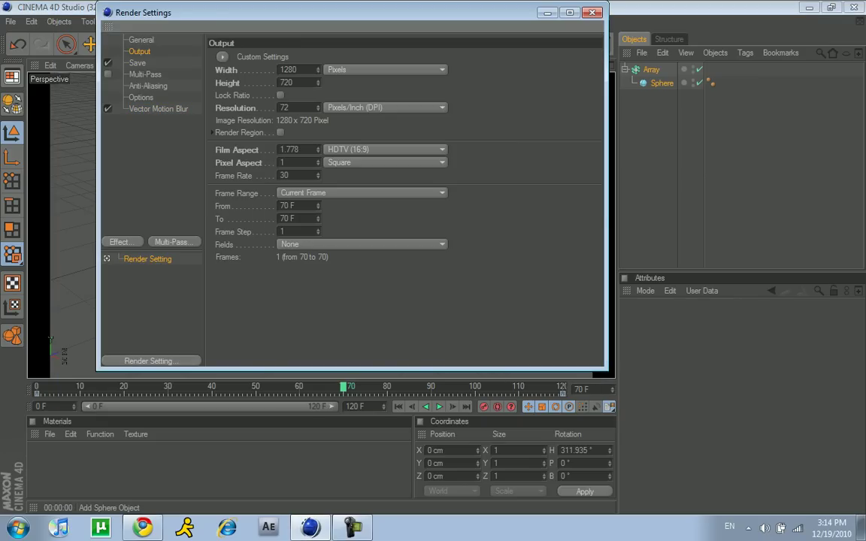
{"action": "mouse_move", "coordinate": [280, 206]}
{"action": "left_mouse_down"}
{"action": "mouse_move", "coordinate": [291, 206]}
{"action": "mouse_move", "coordinate": [285, 219]}
{"action": "left_mouse_up"}
{"action": "type", "text": "0"}
{"action": "key", "text": "Return"}
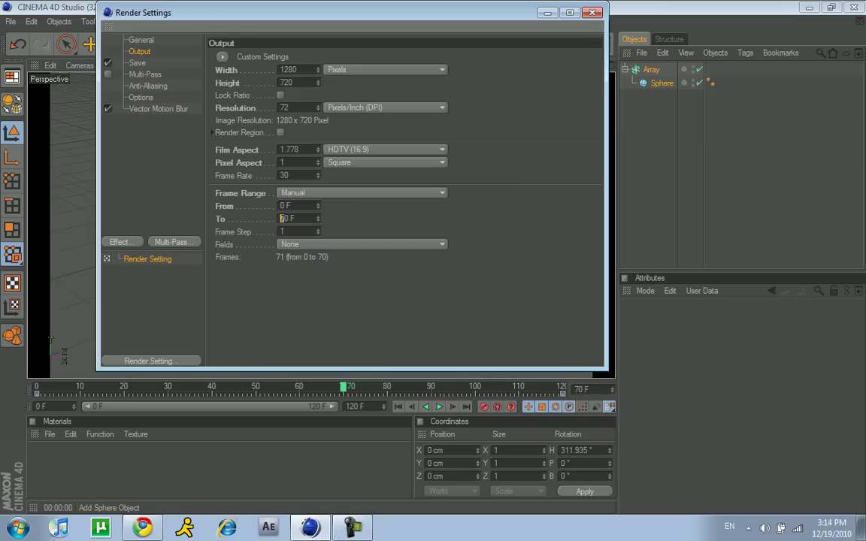
{"action": "type", "text": "2"}
{"action": "key", "text": "Return"}
{"action": "left_click", "coordinate": [592, 12]}
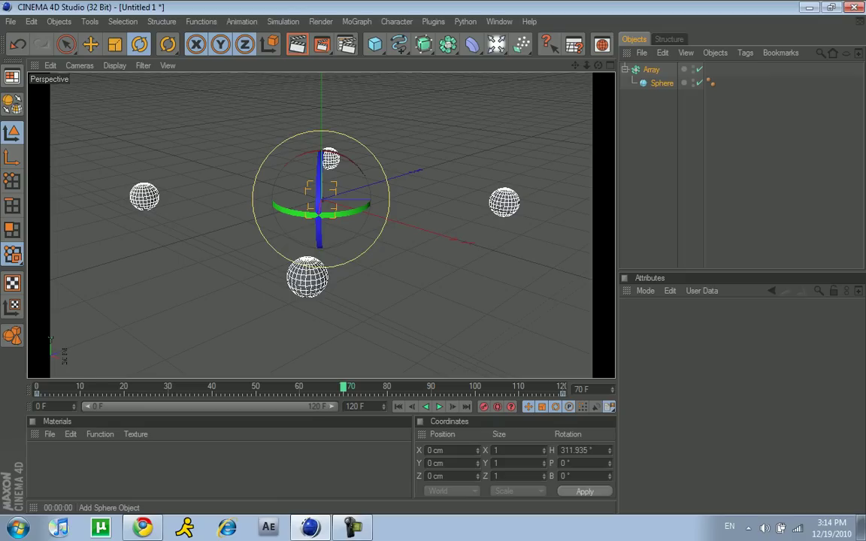
Render the frame range to the Picture Viewer without a save file and stop the render at frame 17.
{"action": "key", "text": "shift+r"}
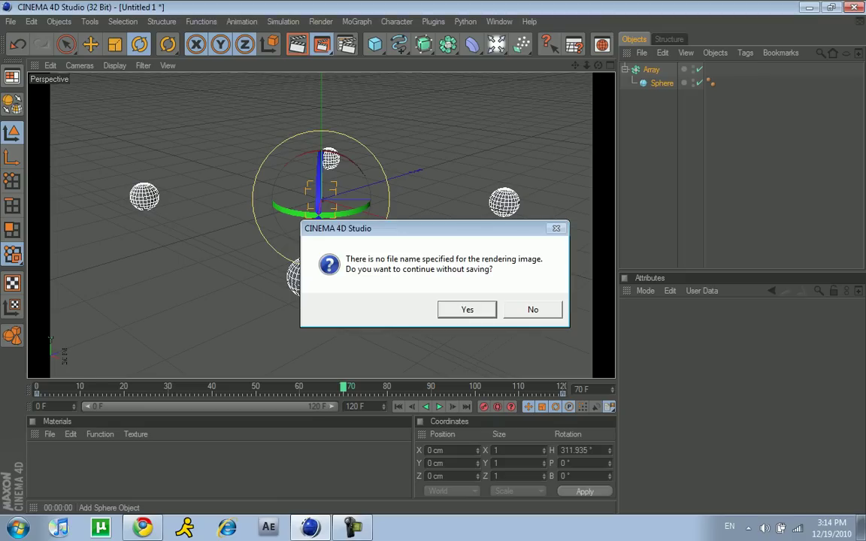
{"action": "key", "text": "Return"}
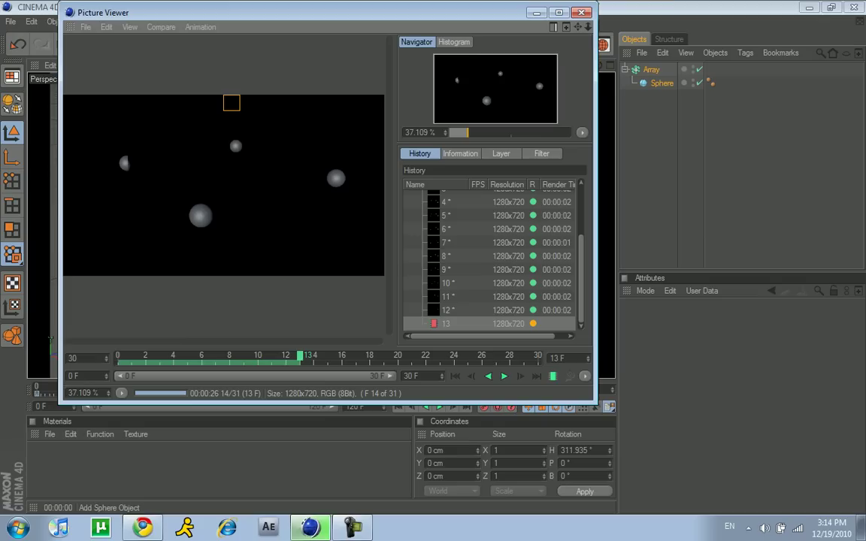
{"action": "left_click", "coordinate": [86, 27]}
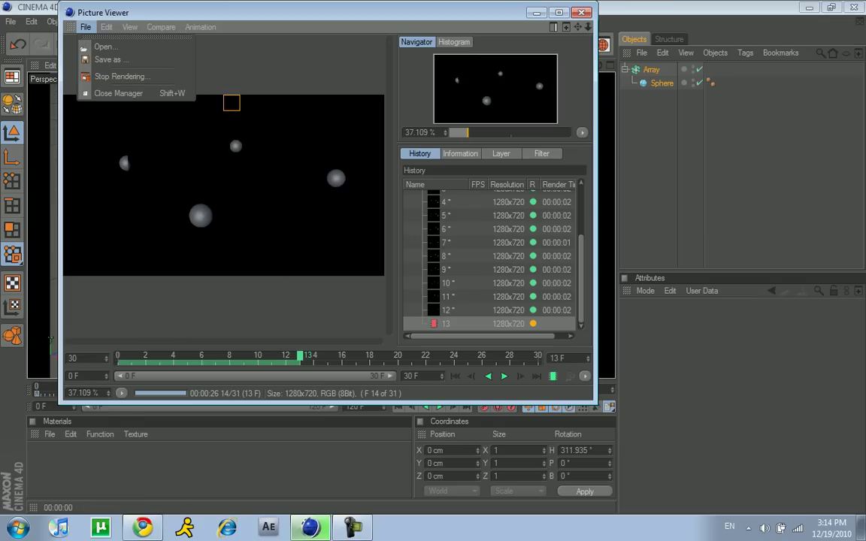
{"action": "key", "text": "Escape"}
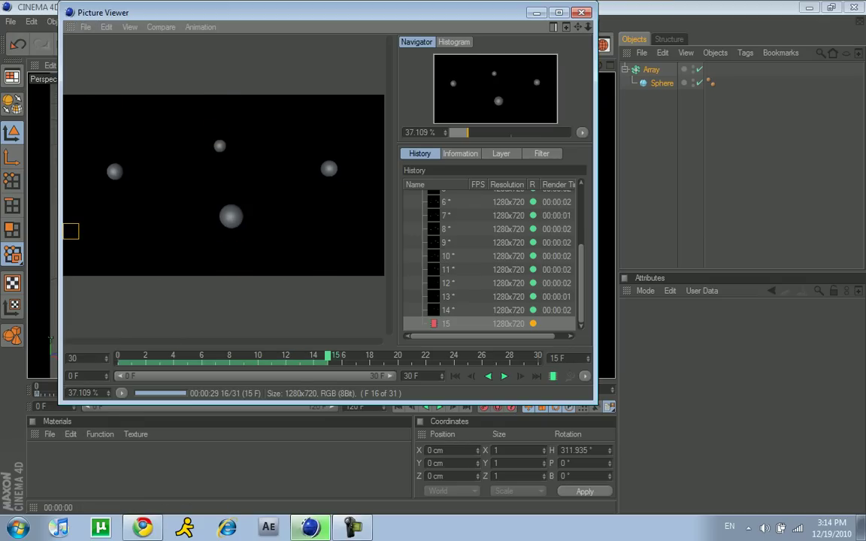
{"action": "left_click", "coordinate": [85, 26]}
{"action": "left_click", "coordinate": [105, 69]}
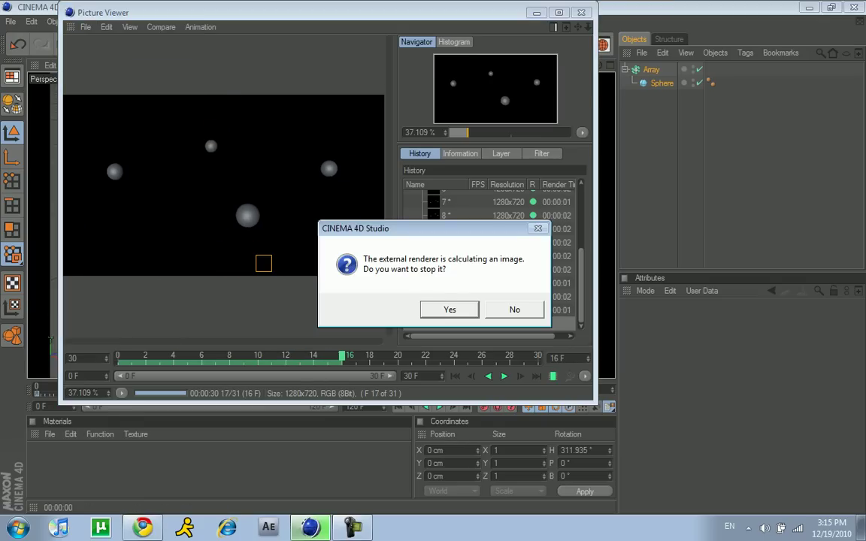
{"action": "key", "text": "Return"}
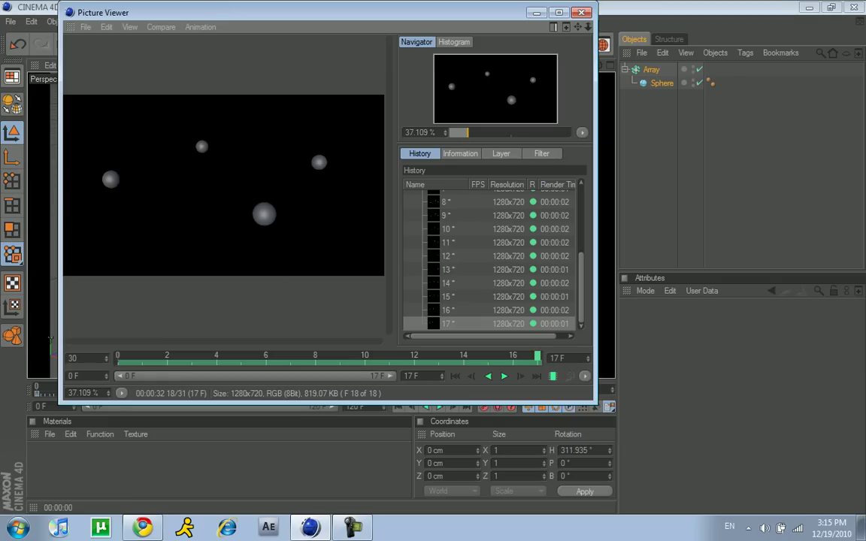
Play back the rendered frames from frame 0 and minimize the Picture Viewer.
{"action": "left_click_drag", "start_coordinate": [537, 357], "coordinate": [118, 356]}
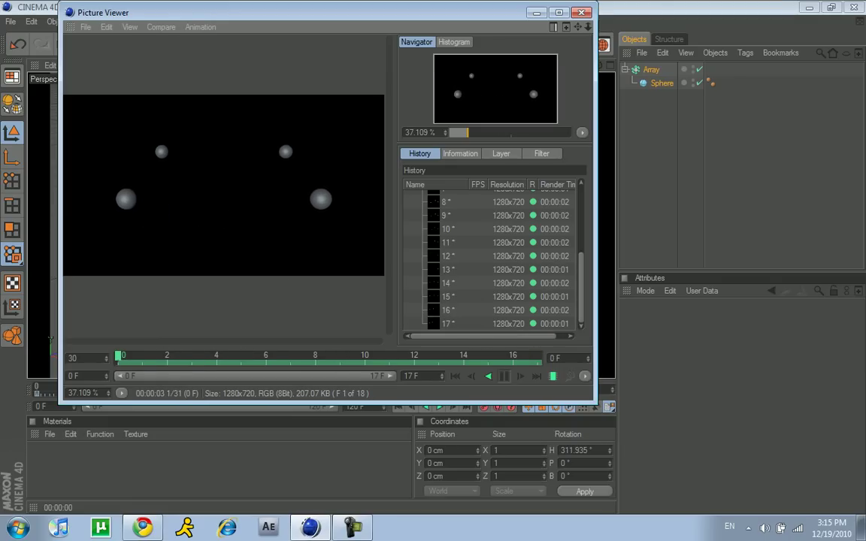
{"action": "left_click", "coordinate": [504, 376]}
{"action": "key", "text": "space"}
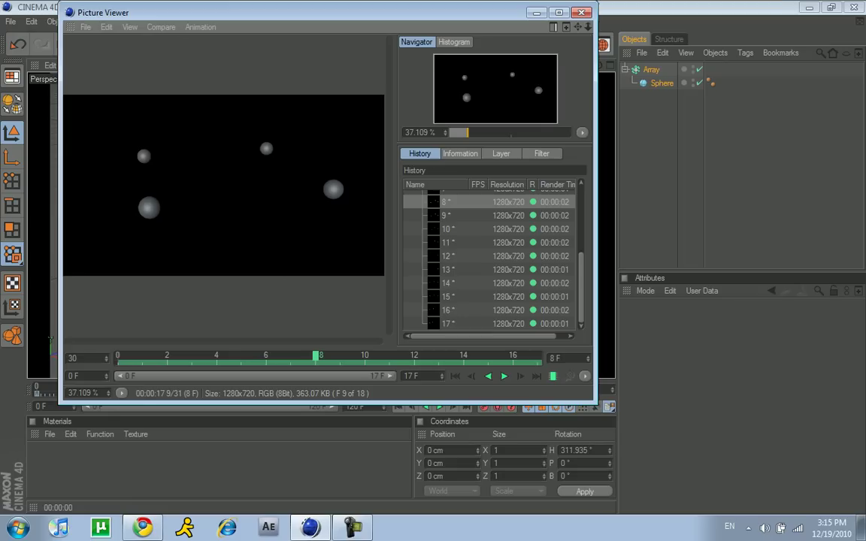
{"action": "left_click", "coordinate": [536, 13]}
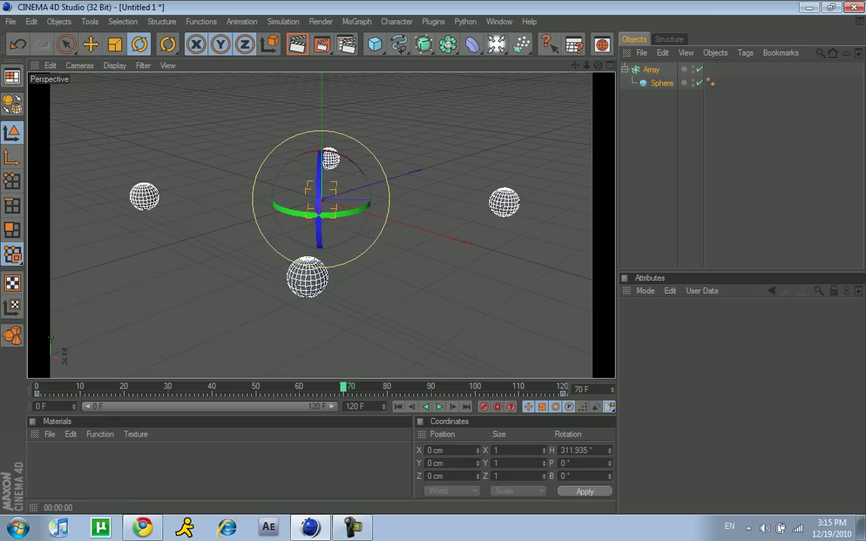
Add a Motion Blur tag to the Array object.
{"action": "left_click", "coordinate": [737, 172]}
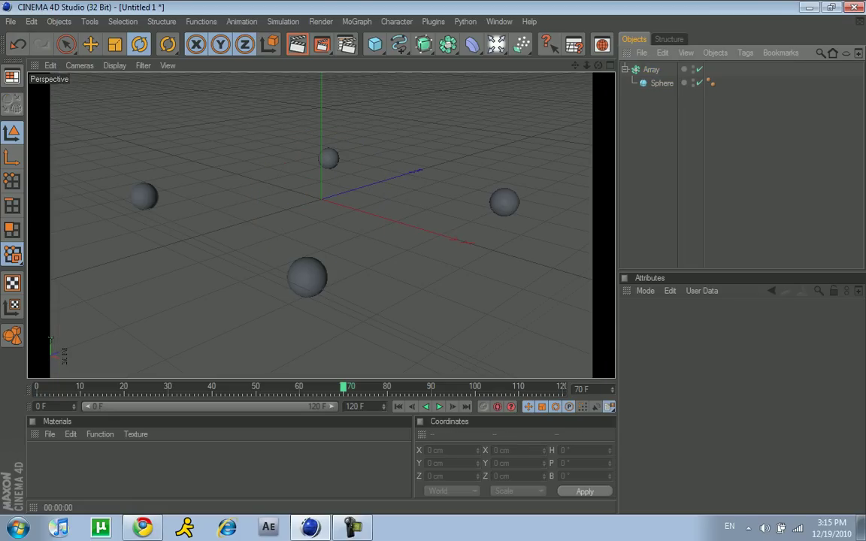
{"action": "left_click", "coordinate": [651, 69]}
{"action": "right_click", "coordinate": [653, 71]}
{"action": "mouse_move", "coordinate": [698, 81]}
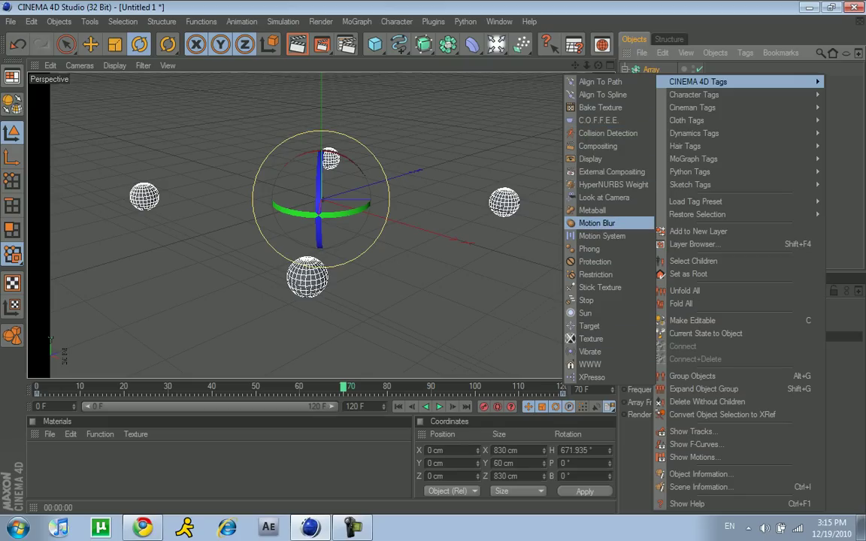
{"action": "left_click", "coordinate": [597, 223]}
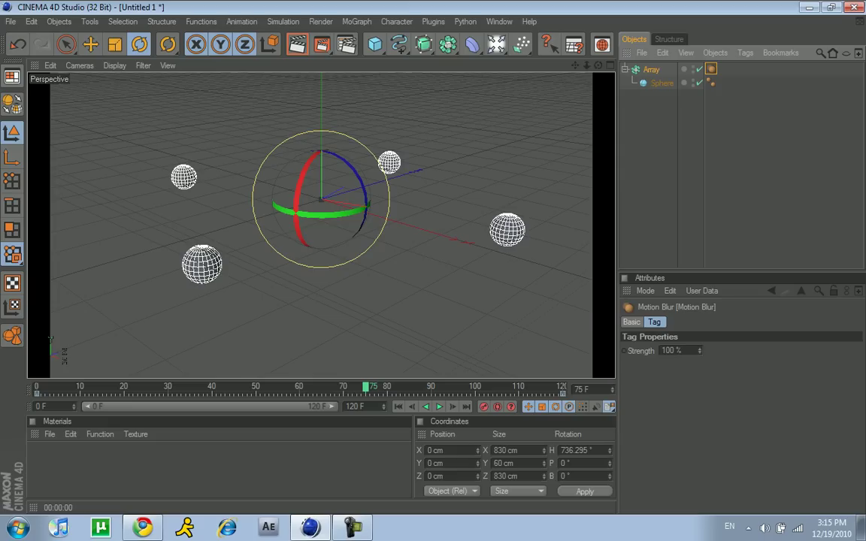
Play the animation from the start and render the perspective view at frame 26 as a test.
{"action": "left_click", "coordinate": [398, 407]}
{"action": "left_click", "coordinate": [439, 406]}
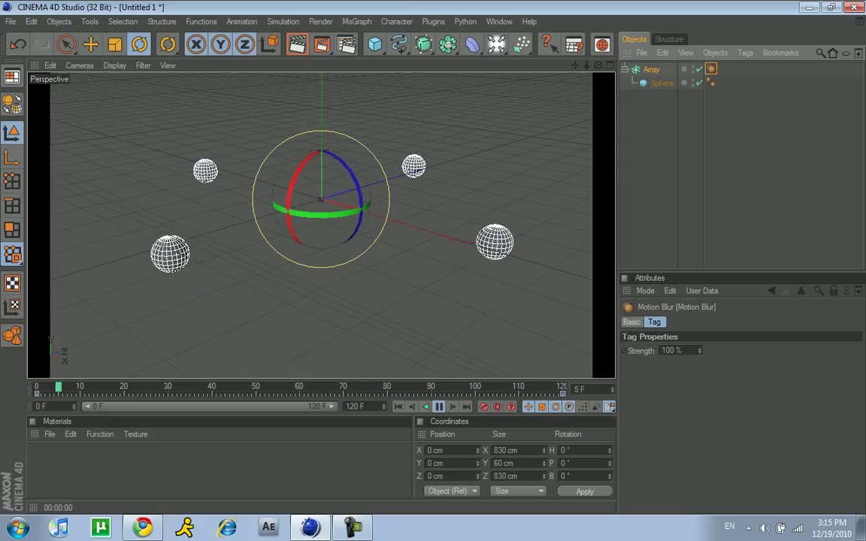
{"action": "key", "text": "ctrl+r"}
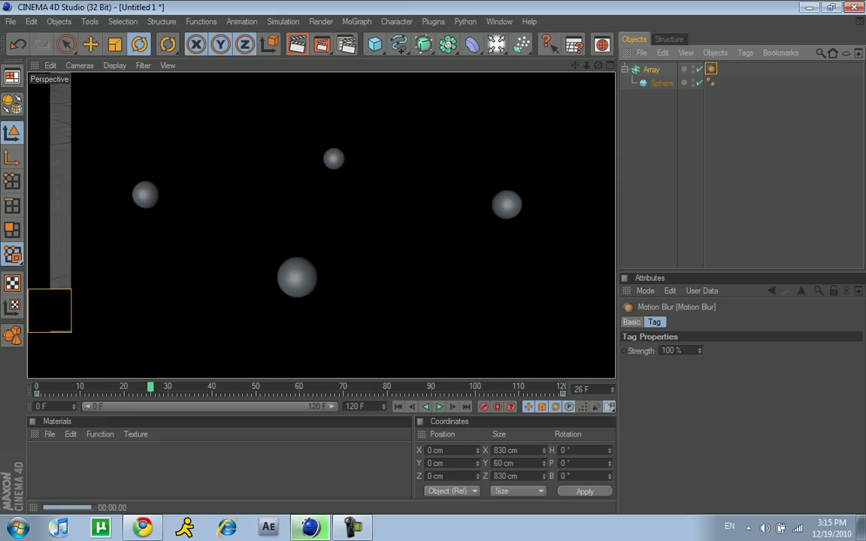
Test-render the frame range to the Picture Viewer without saving, stopping at frame 8 and closing the viewer.
{"action": "key", "text": "shift+r"}
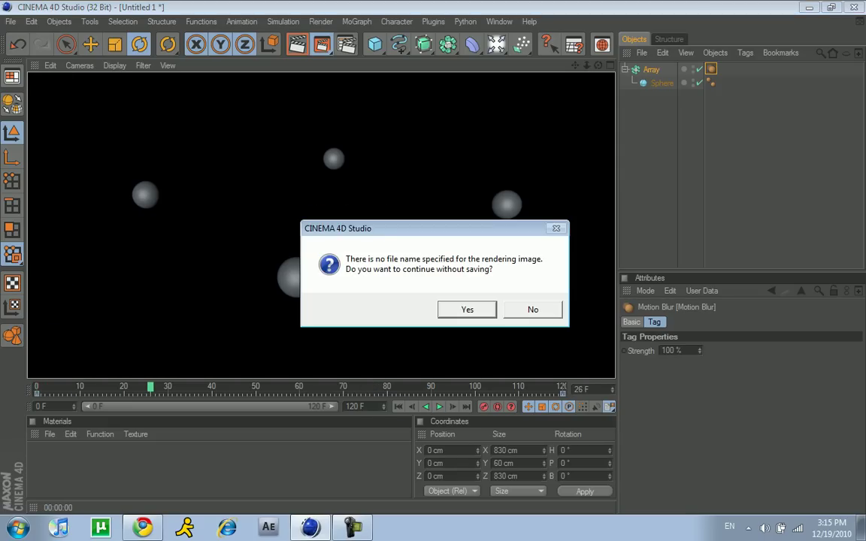
{"action": "key", "text": "Return"}
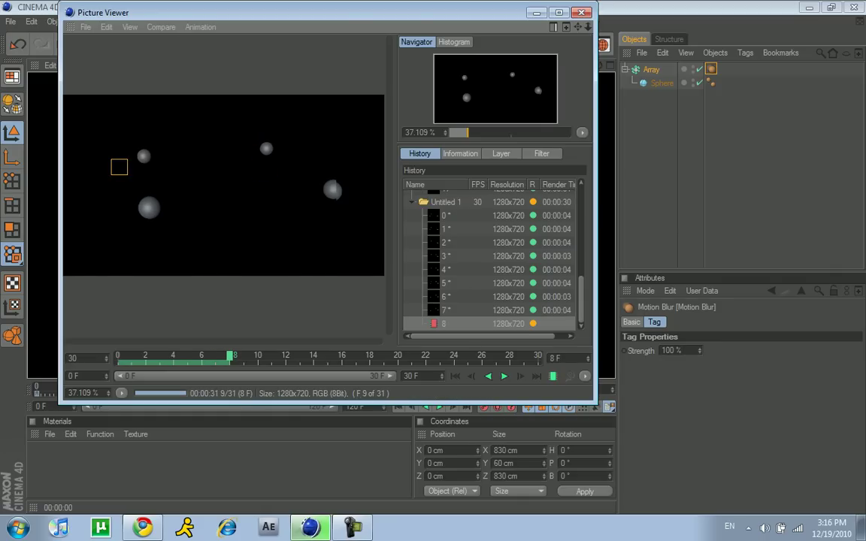
{"action": "left_click", "coordinate": [581, 12]}
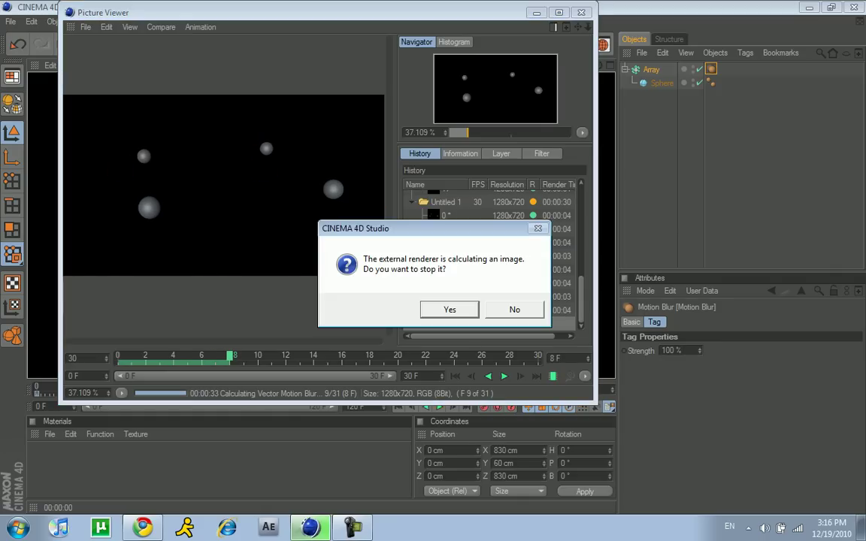
{"action": "key", "text": "Return"}
Set the Motion Blur tag's strength to 200% and render the frame range to the Picture Viewer without saving.
{"action": "left_click", "coordinate": [664, 350]}
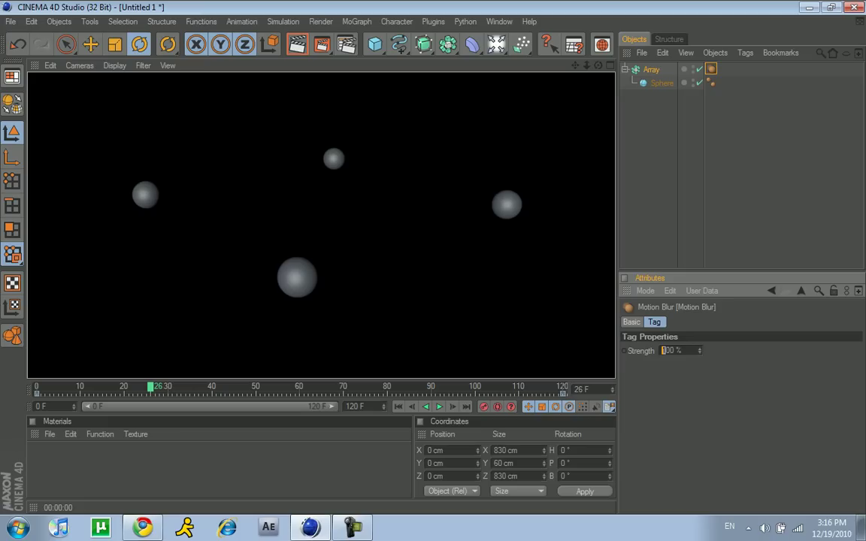
{"action": "type", "text": "200"}
{"action": "key", "text": "Return"}
{"action": "left_click", "coordinate": [321, 44]}
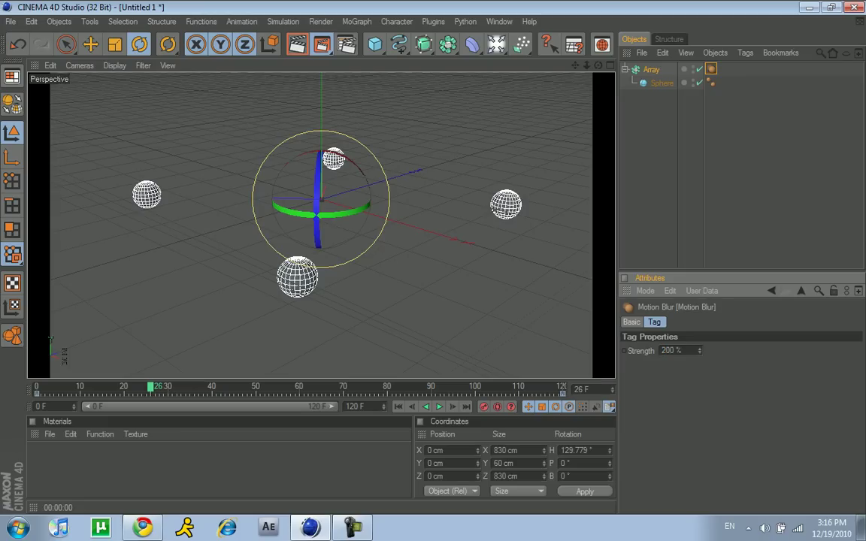
{"action": "left_click", "coordinate": [466, 309]}
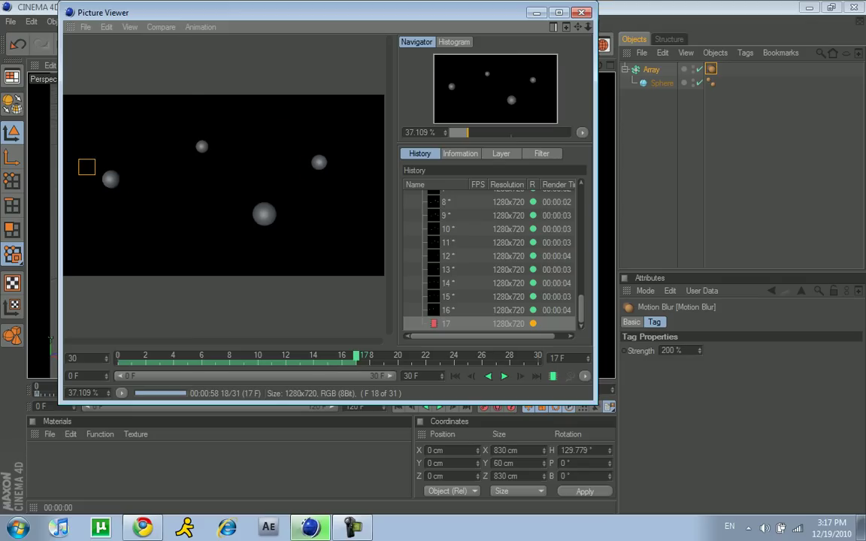
Stop the render at frame 17 and scrub back through the rendered frames to the start.
{"action": "left_click", "coordinate": [86, 27]}
{"action": "left_click", "coordinate": [121, 70]}
{"action": "key", "text": "Return"}
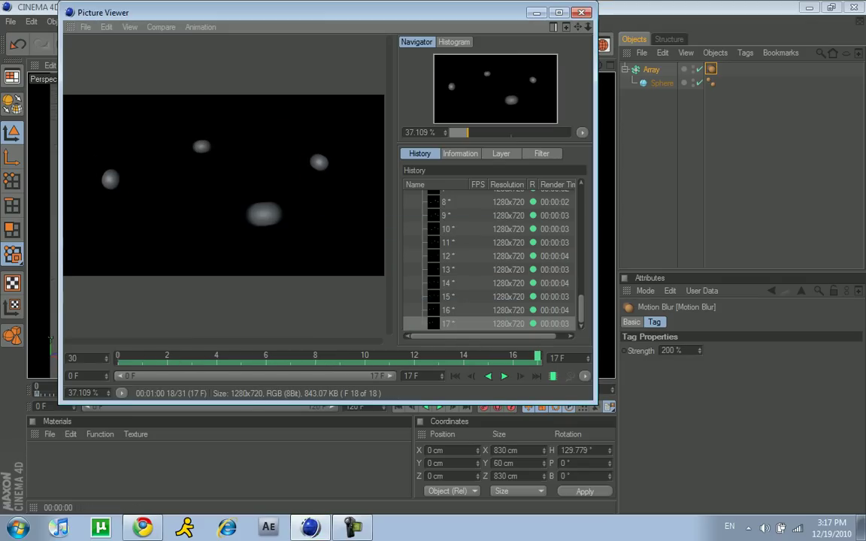
{"action": "left_click_drag", "start_coordinate": [537, 357], "coordinate": [118, 356]}
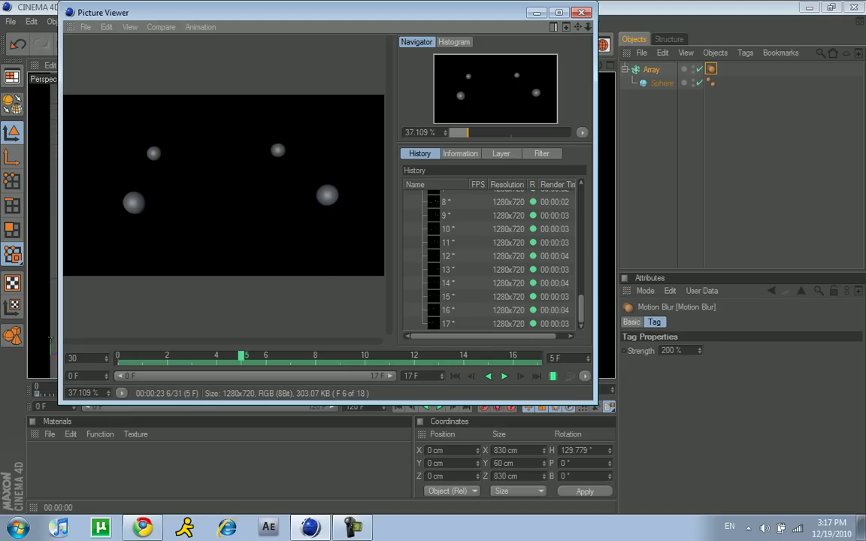
Set the Motion Blur tag's strength to 1000%.
{"action": "left_click_drag", "start_coordinate": [667, 351], "coordinate": [660, 351]}
{"action": "type", "text": "10"}
{"action": "key", "text": "Return"}
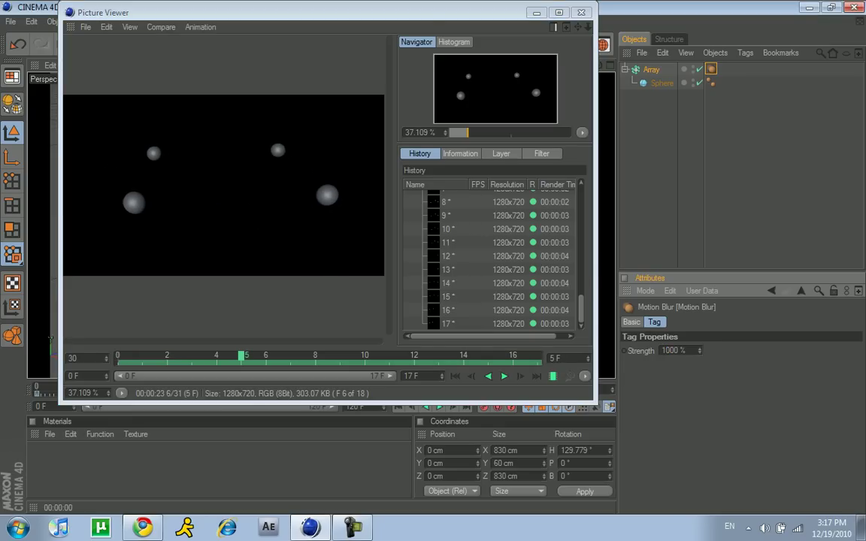
Render the frame range to the Picture Viewer without saving and scrub the rendered frames back to the start.
{"action": "left_click", "coordinate": [581, 12]}
{"action": "key", "text": "shift+r"}
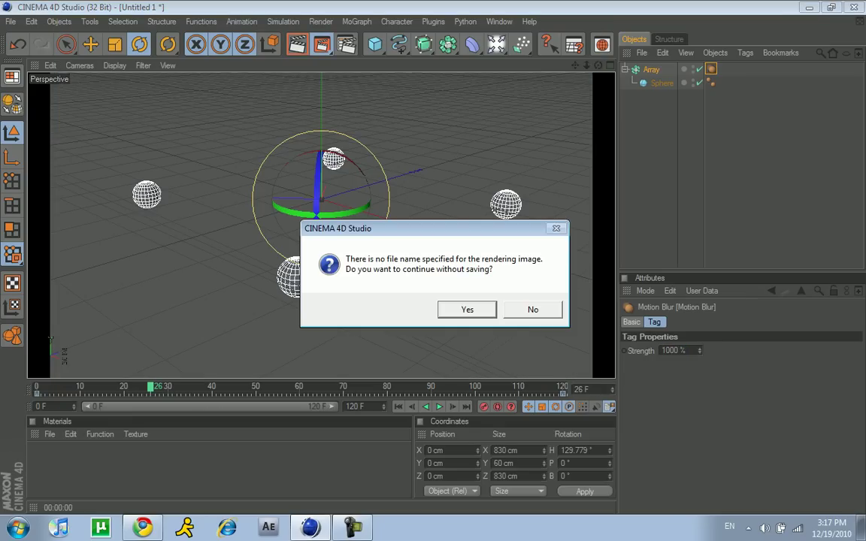
{"action": "key", "text": "Return"}
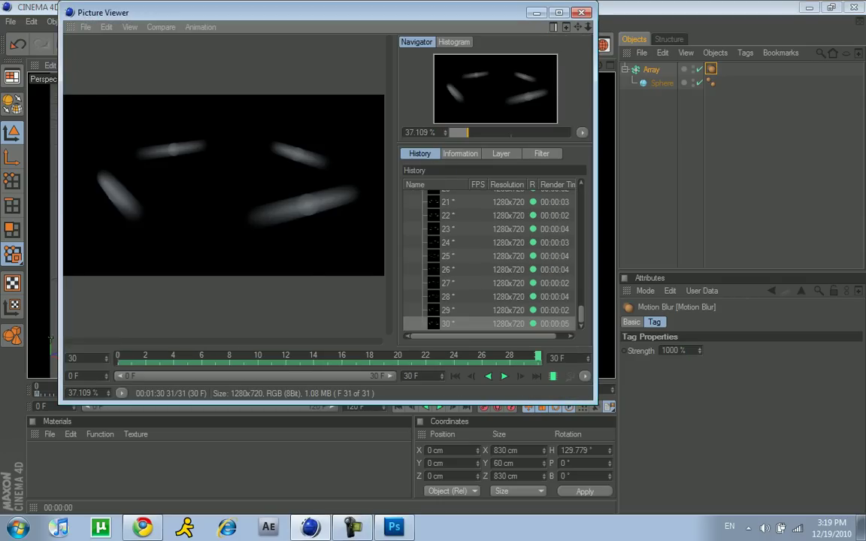
{"action": "left_click_drag", "start_coordinate": [538, 356], "coordinate": [118, 357]}
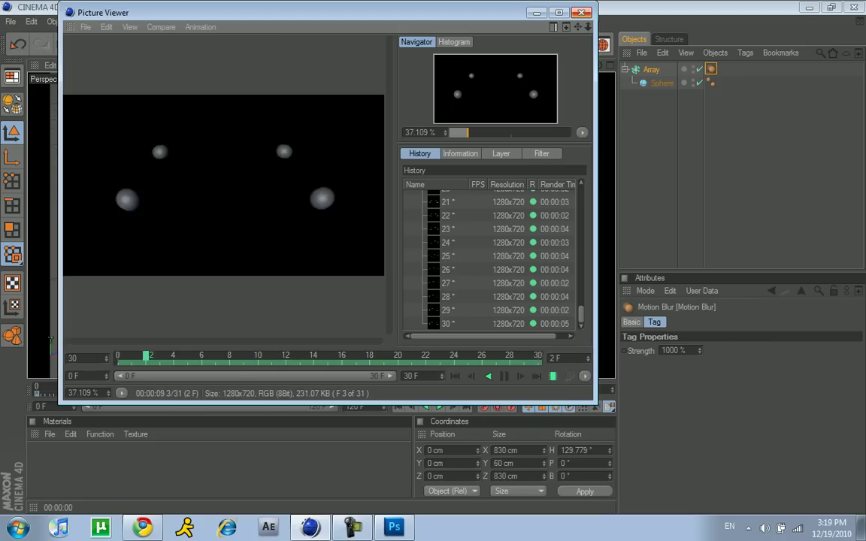
Delete the Array and its Sphere so the scene is empty.
{"action": "double_click", "coordinate": [674, 351]}
{"action": "mouse_move", "coordinate": [733, 124]}
{"action": "left_mouse_down"}
{"action": "mouse_move", "coordinate": [721, 89]}
{"action": "mouse_move", "coordinate": [663, 82]}
{"action": "left_mouse_up"}
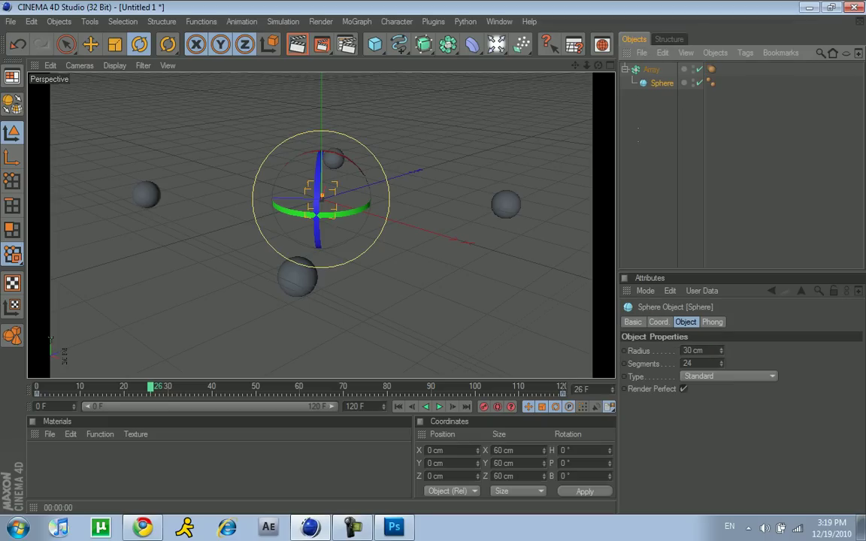
{"action": "key", "text": "ctrl+a"}
{"action": "key", "text": "Delete"}
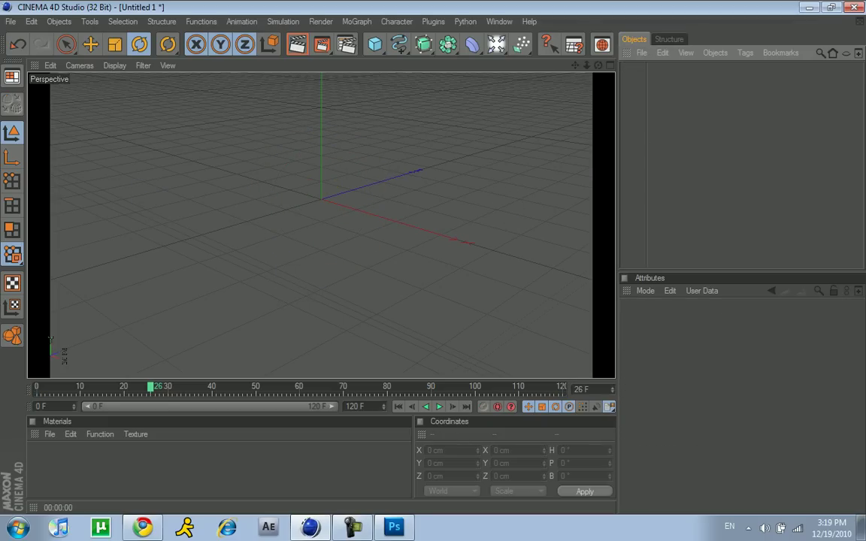
Add a MoText object with its default text to the scene and switch to the Move tool.
{"action": "left_click_drag", "start_coordinate": [376, 44], "coordinate": [421, 38]}
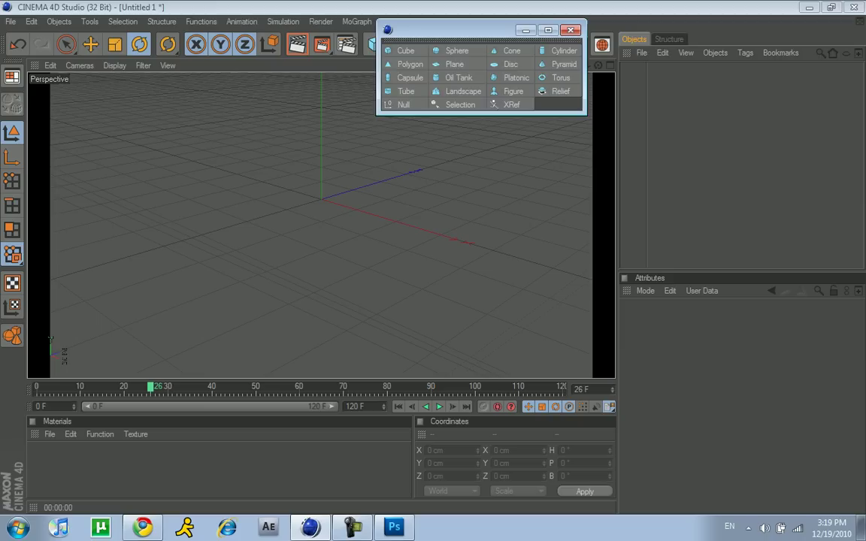
{"action": "left_click", "coordinate": [570, 30]}
{"action": "left_click", "coordinate": [357, 21]}
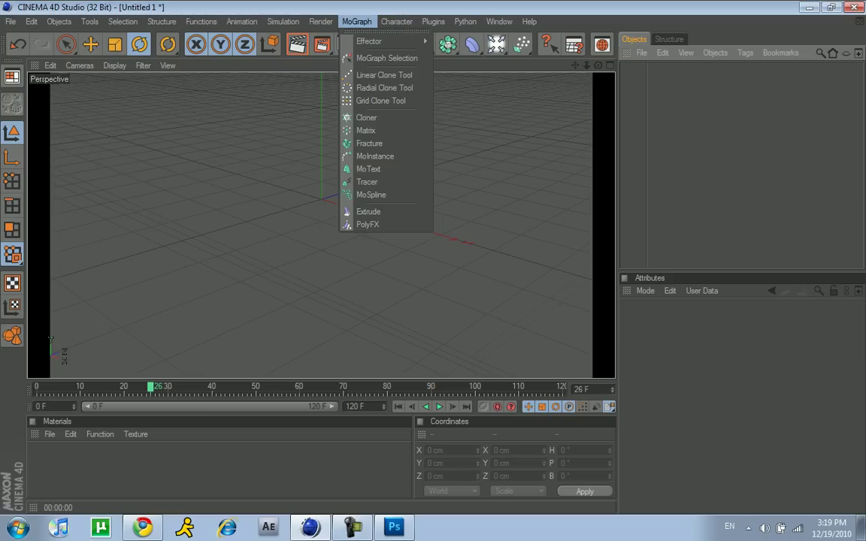
{"action": "left_click", "coordinate": [367, 168]}
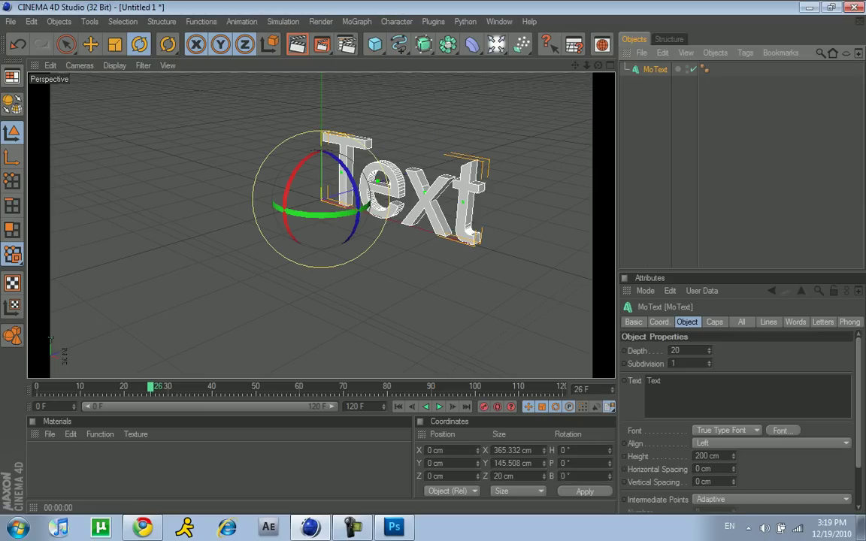
{"action": "key", "text": "e"}
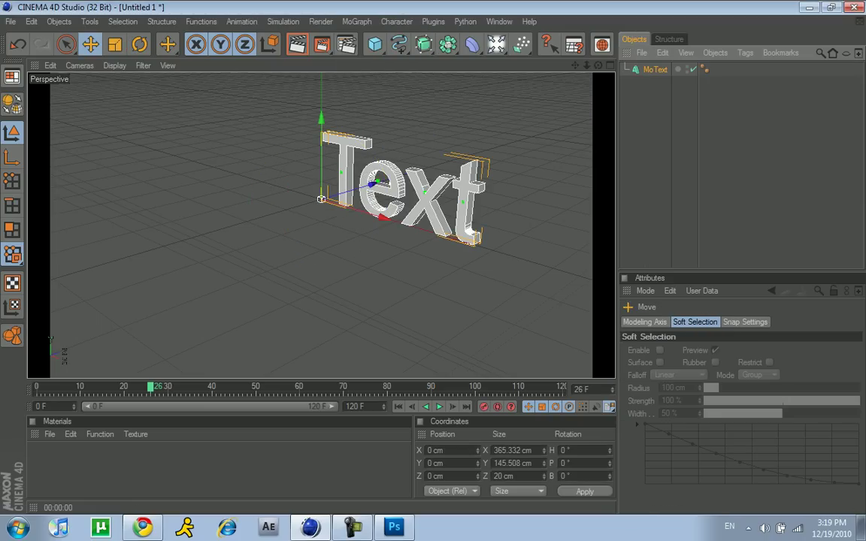
{"action": "left_click_drag", "start_coordinate": [599, 65], "coordinate": [623, 48]}
Set the render output to save as JPEG at quality 95, with the file name hi in the Documents folder.
{"action": "key", "text": "ctrl+b"}
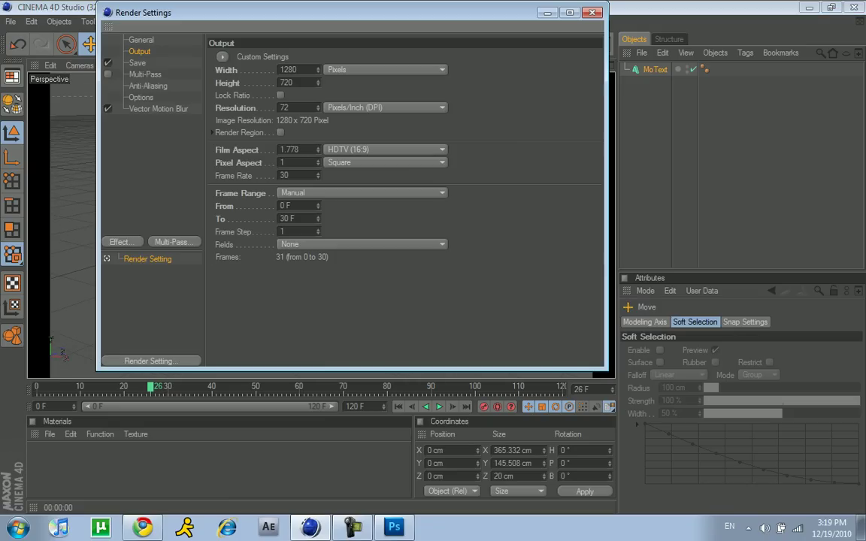
{"action": "left_click", "coordinate": [138, 63]}
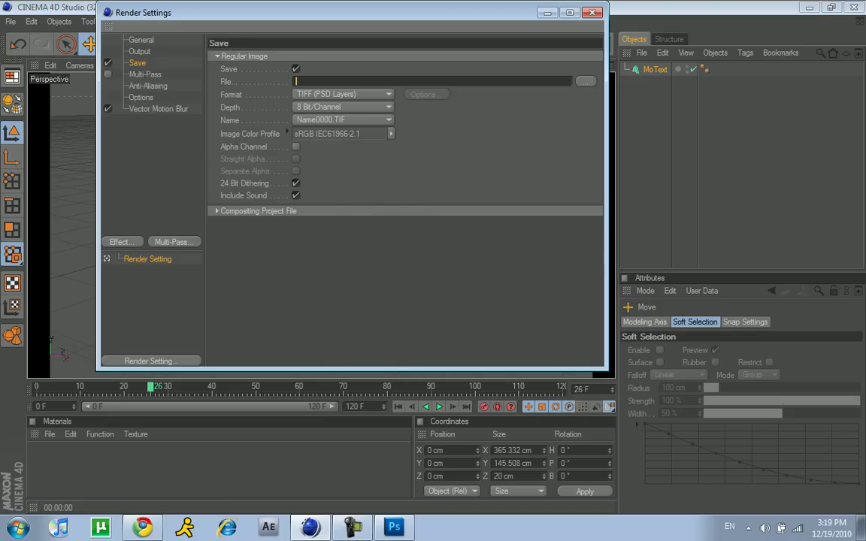
{"action": "left_click", "coordinate": [342, 94]}
{"action": "left_click", "coordinate": [308, 143]}
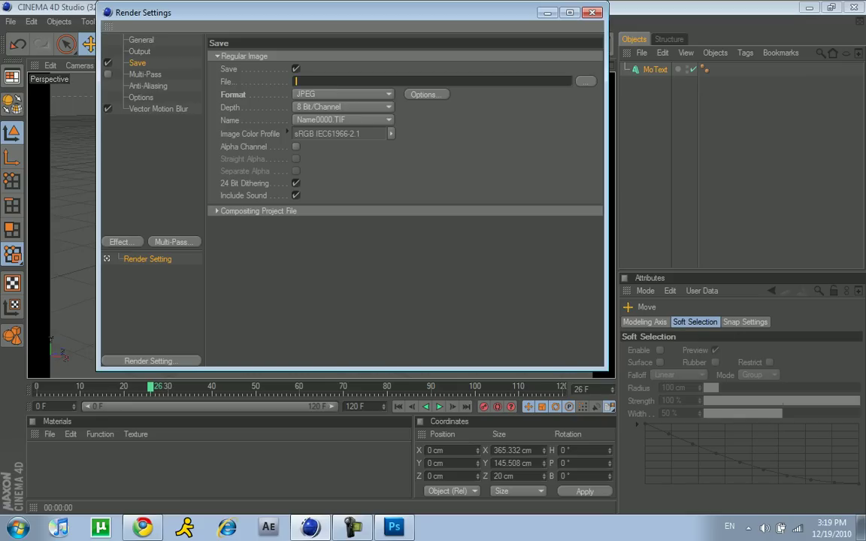
{"action": "type", "text": "hi"}
{"action": "left_click", "coordinate": [425, 94]}
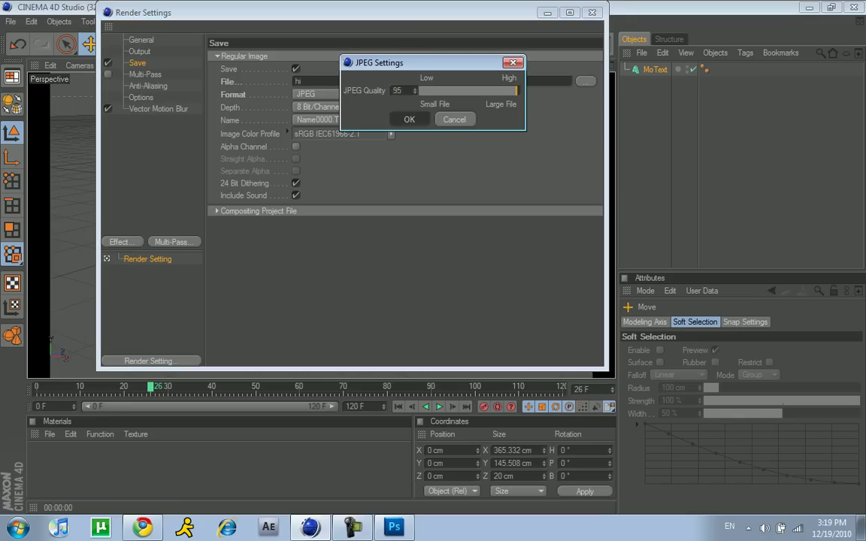
{"action": "key", "text": "Return"}
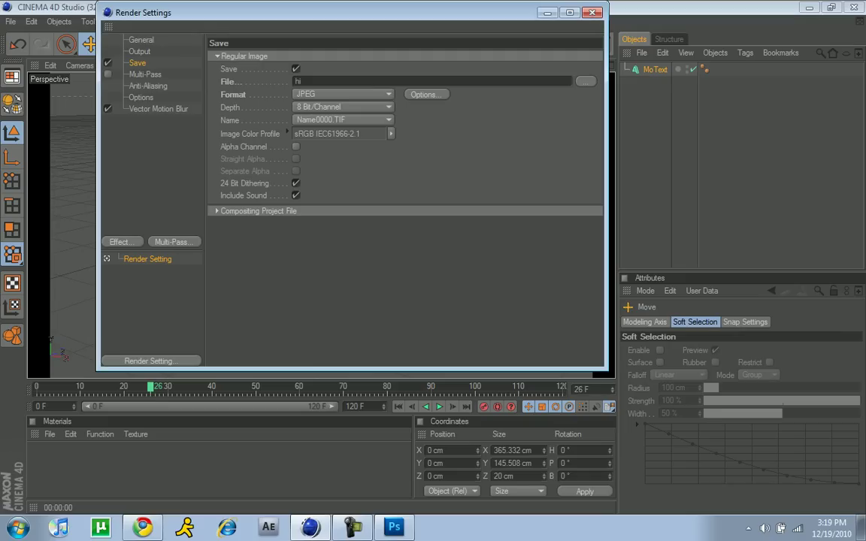
{"action": "left_click", "coordinate": [586, 80]}
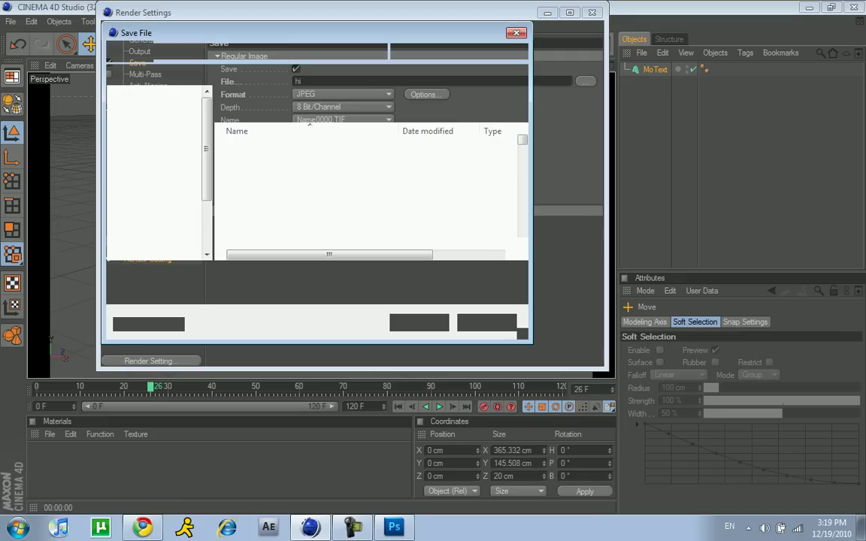
{"action": "key", "text": "Return"}
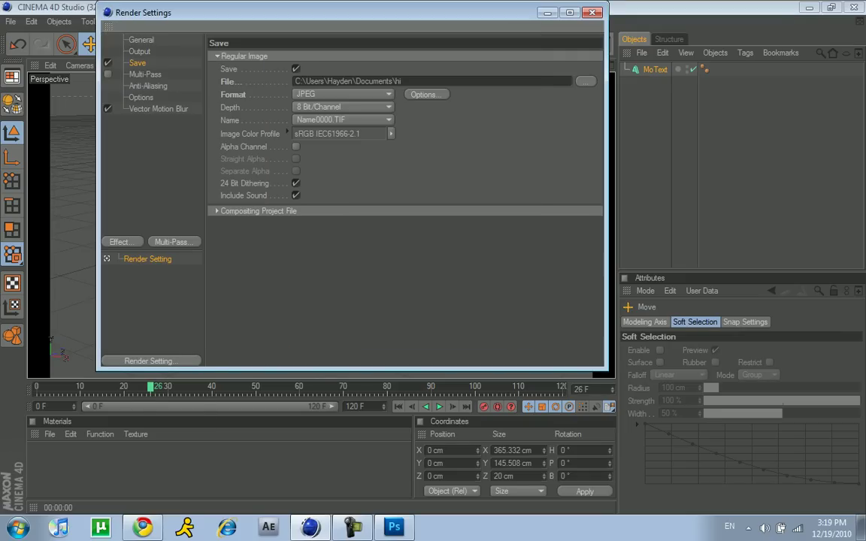
Remove the Vector Motion Blur effect from the render settings and look through the remaining settings pages.
{"action": "right_click", "coordinate": [137, 110]}
{"action": "left_click", "coordinate": [154, 115]}
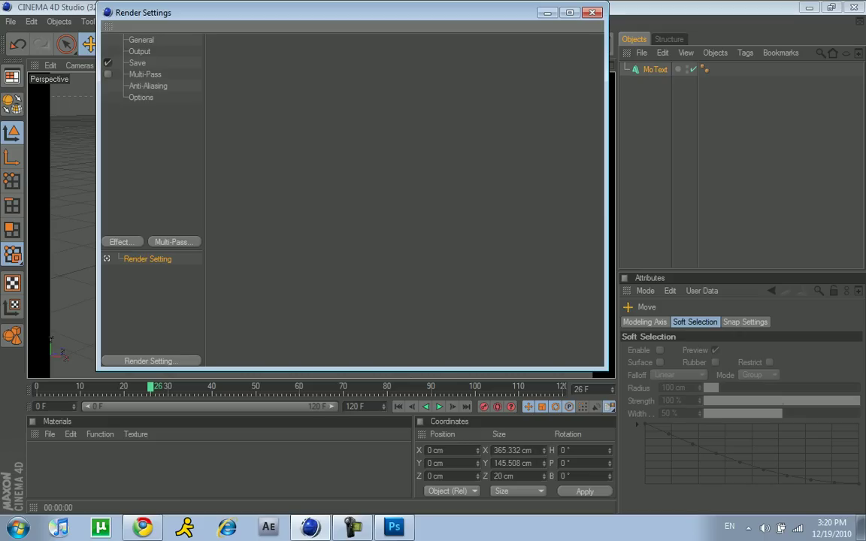
{"action": "left_click", "coordinate": [141, 40]}
{"action": "left_click", "coordinate": [140, 52]}
{"action": "left_click", "coordinate": [137, 63]}
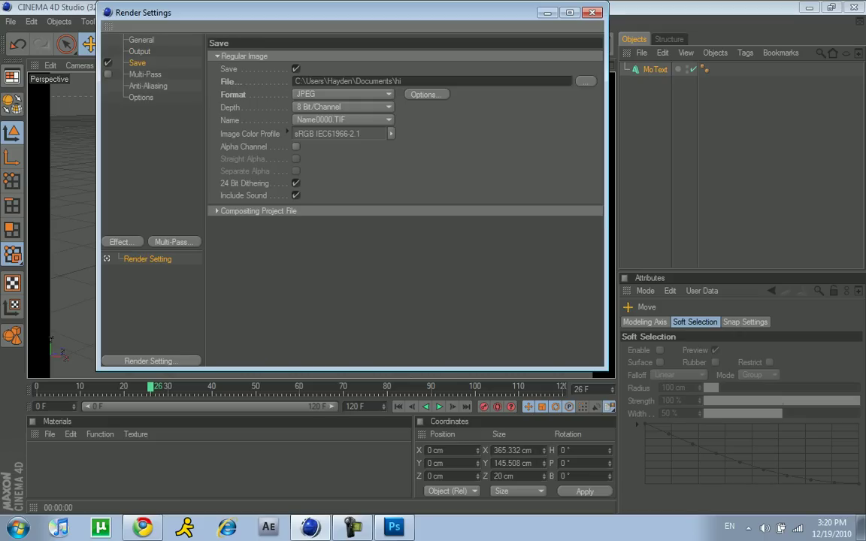
{"action": "left_click", "coordinate": [140, 40]}
{"action": "left_click", "coordinate": [137, 64]}
{"action": "left_click", "coordinate": [145, 74]}
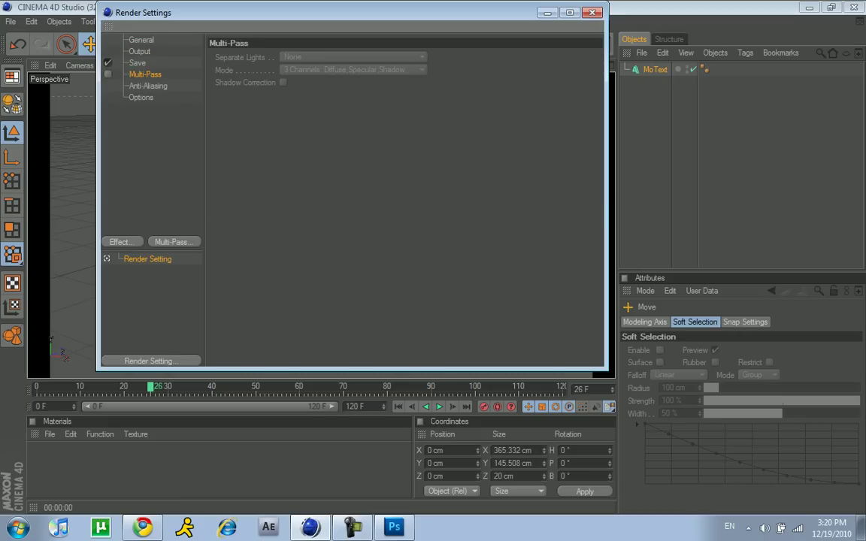
Set the output range to end at frame 0 and render that single frame to the Picture Viewer.
{"action": "left_click", "coordinate": [140, 52]}
{"action": "double_click", "coordinate": [286, 219]}
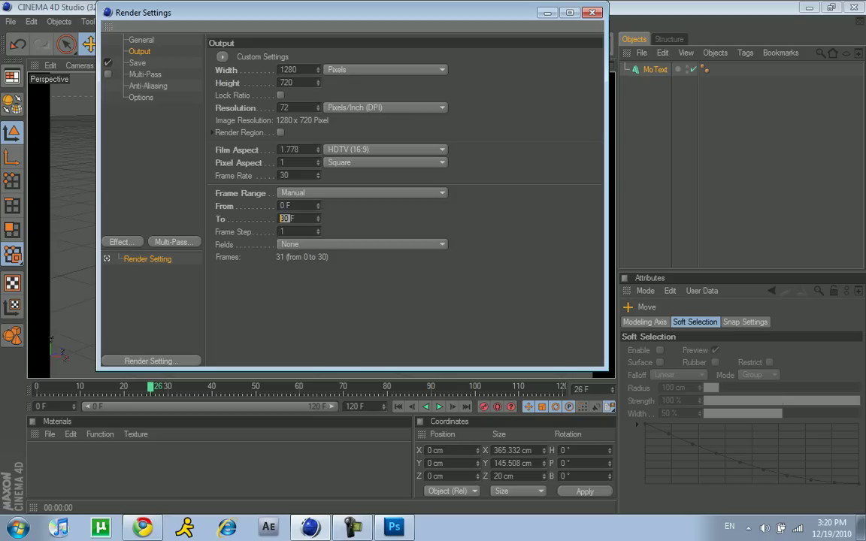
{"action": "type", "text": "0"}
{"action": "key", "text": "Return"}
{"action": "left_click", "coordinate": [593, 12]}
{"action": "left_click", "coordinate": [297, 44]}
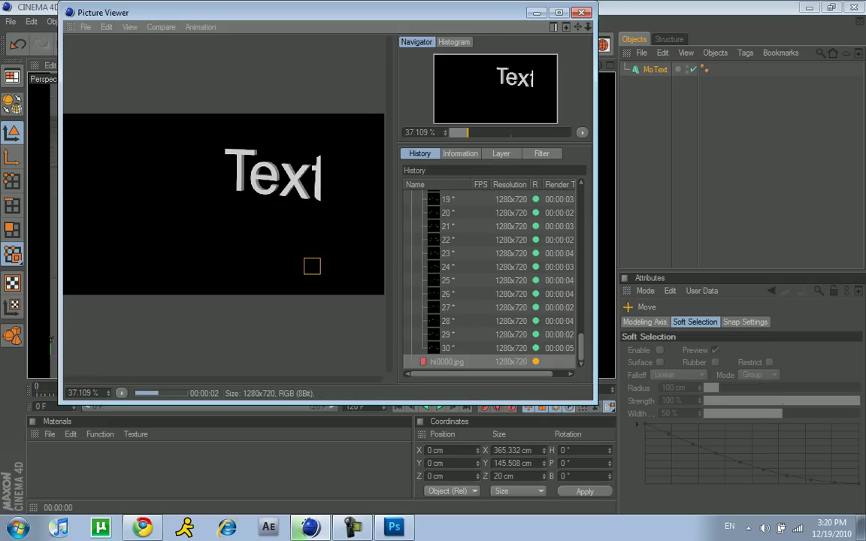
{"action": "left_click", "coordinate": [582, 12]}
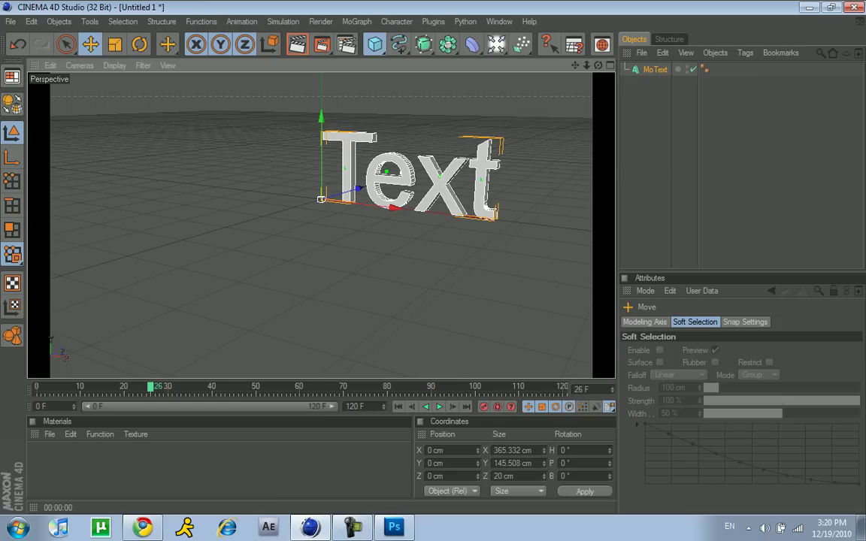
Add a Plane object and set its width to 999999 cm and its height to 999999900 cm.
{"action": "left_click_drag", "start_coordinate": [375, 44], "coordinate": [488, 82]}
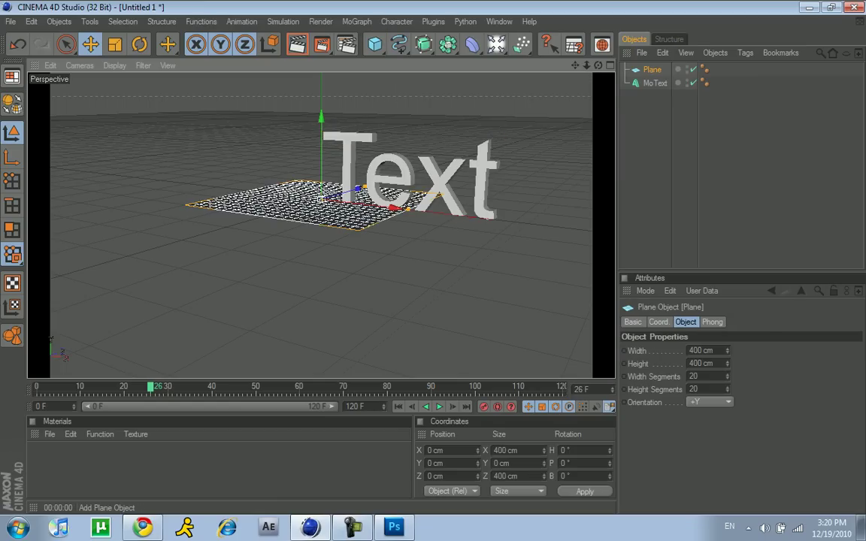
{"action": "left_click_drag", "start_coordinate": [409, 210], "coordinate": [461, 216]}
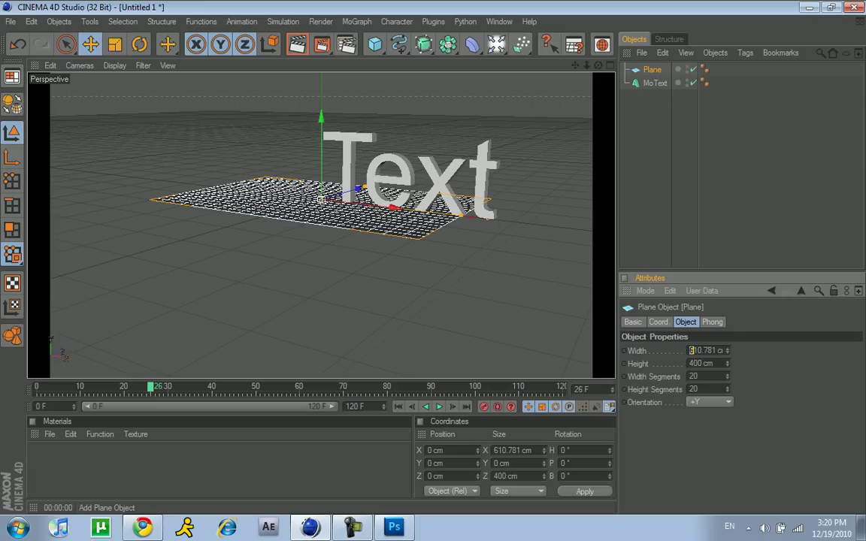
{"action": "double_click", "coordinate": [692, 351]}
{"action": "type", "text": "999999"}
{"action": "key", "text": "Return"}
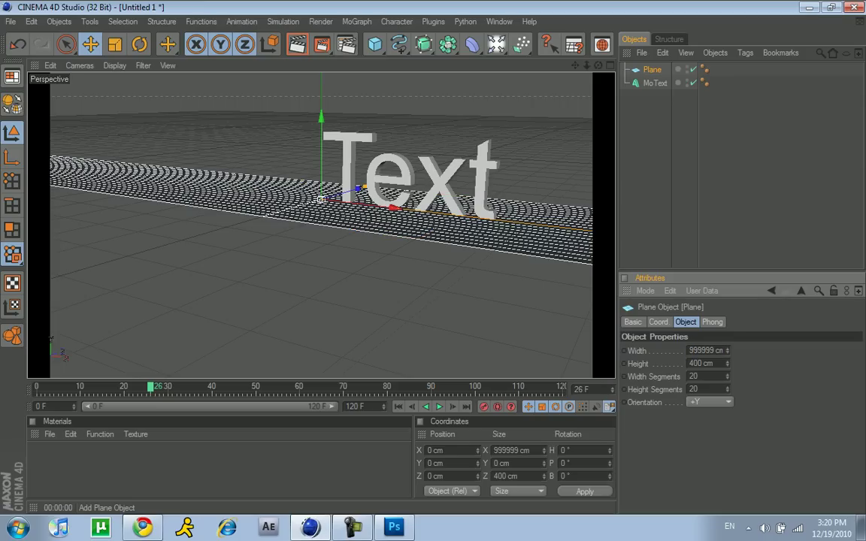
{"action": "double_click", "coordinate": [702, 364]}
{"action": "type", "text": "999999999"}
{"action": "key", "text": "Return"}
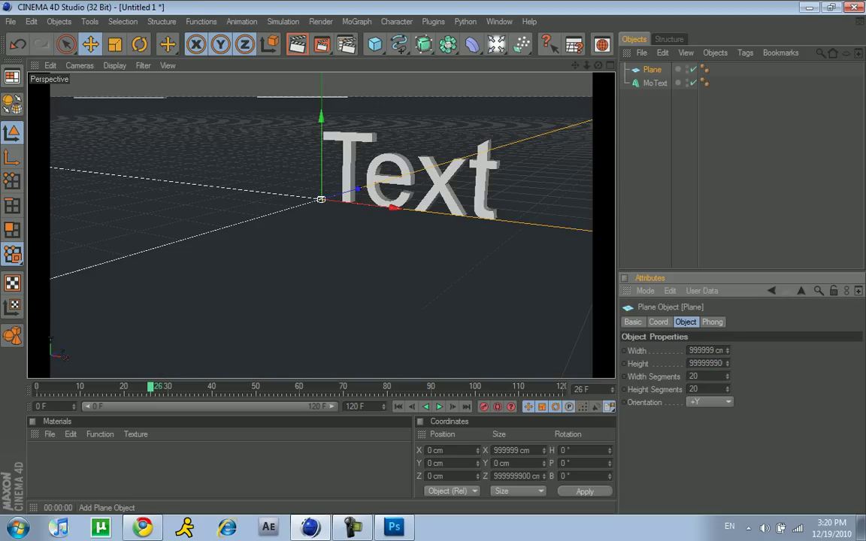
Paste a copy of the plane and raise it to about 302 cm on the Y axis.
{"action": "key", "text": "ctrl+v"}
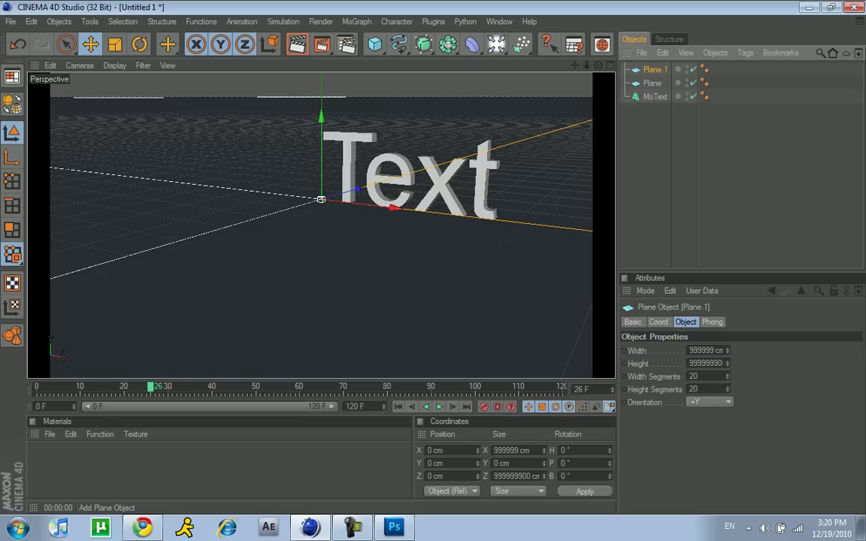
{"action": "left_click_drag", "start_coordinate": [321, 121], "coordinate": [321, 1]}
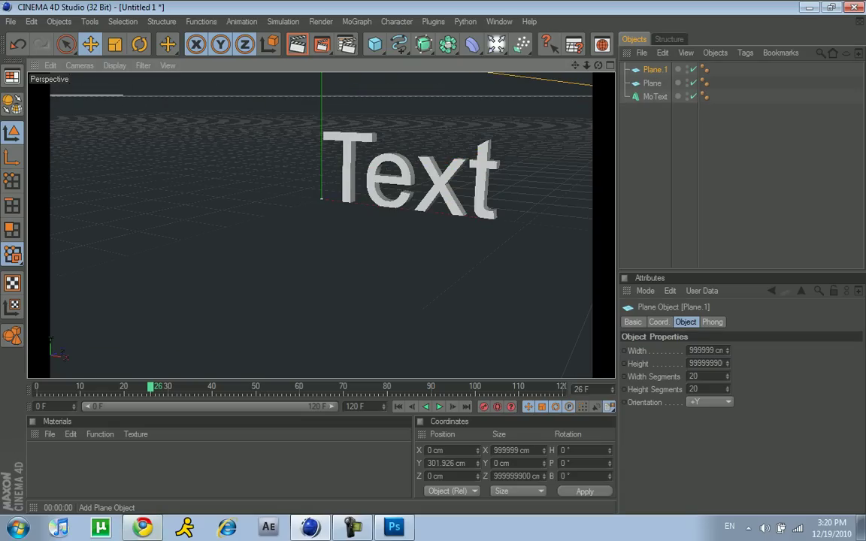
Create a new material with the Color and Specular channels disabled and only white Luminance at 100% enabled.
{"action": "double_click", "coordinate": [136, 467]}
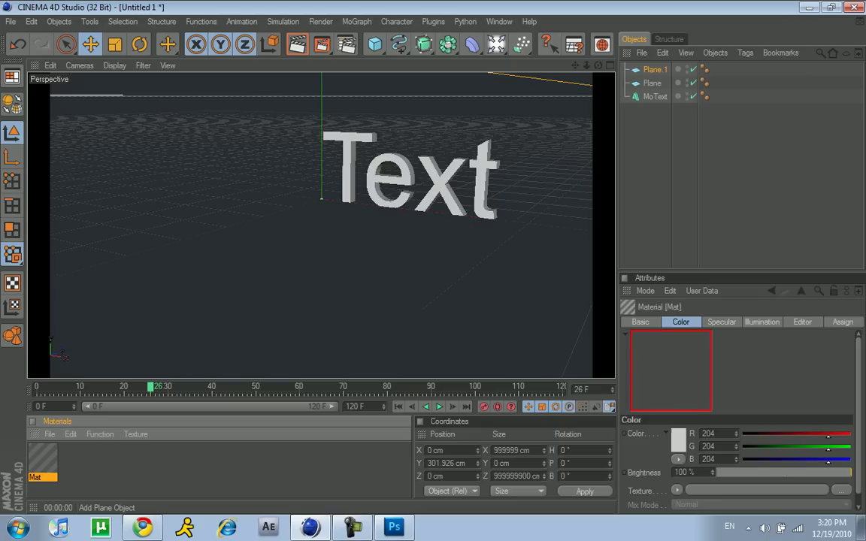
{"action": "left_click", "coordinate": [49, 433]}
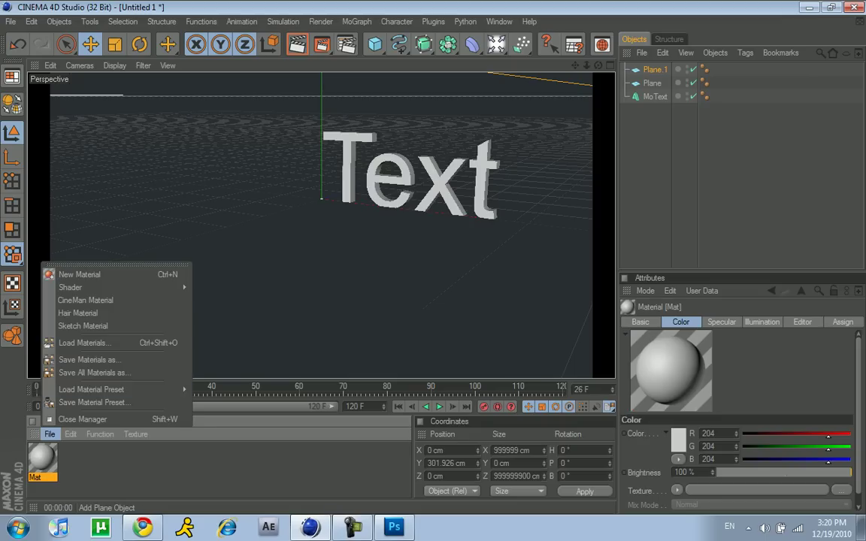
{"action": "double_click", "coordinate": [43, 458]}
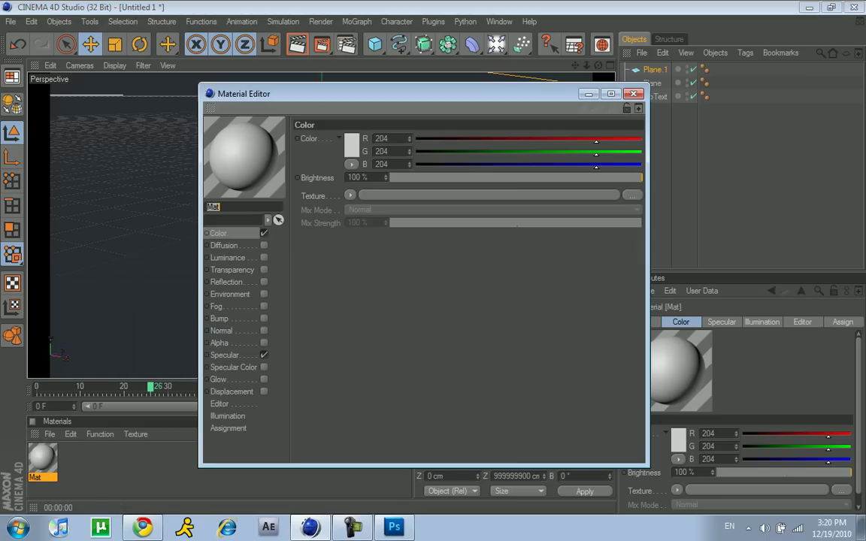
{"action": "left_click", "coordinate": [264, 233]}
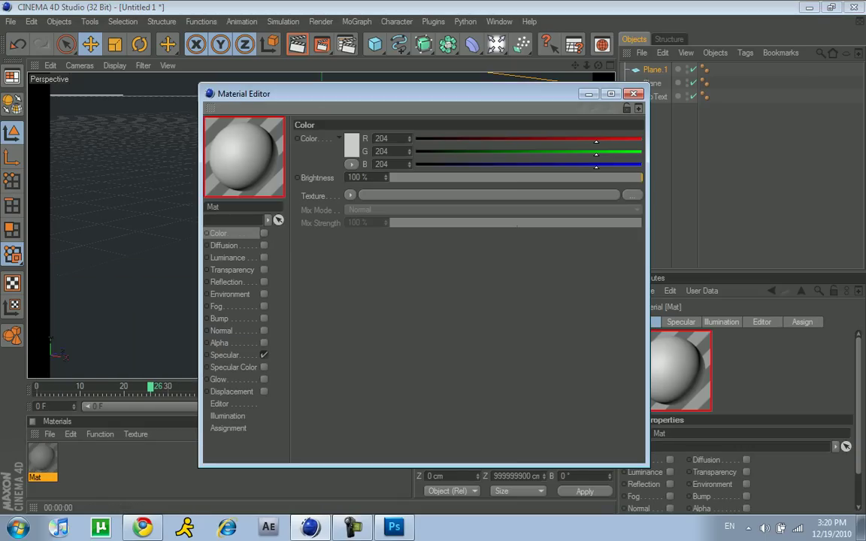
{"action": "left_click", "coordinate": [264, 355]}
{"action": "left_click", "coordinate": [264, 258]}
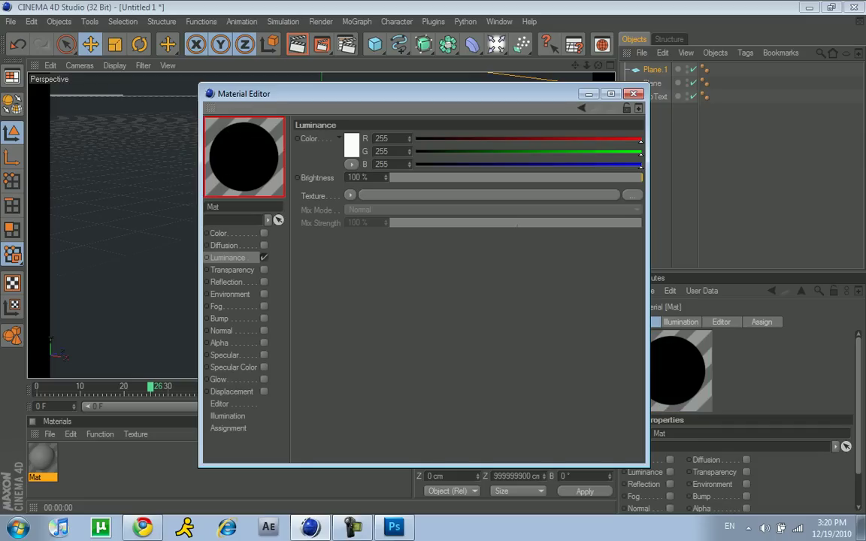
{"action": "left_click", "coordinate": [634, 94]}
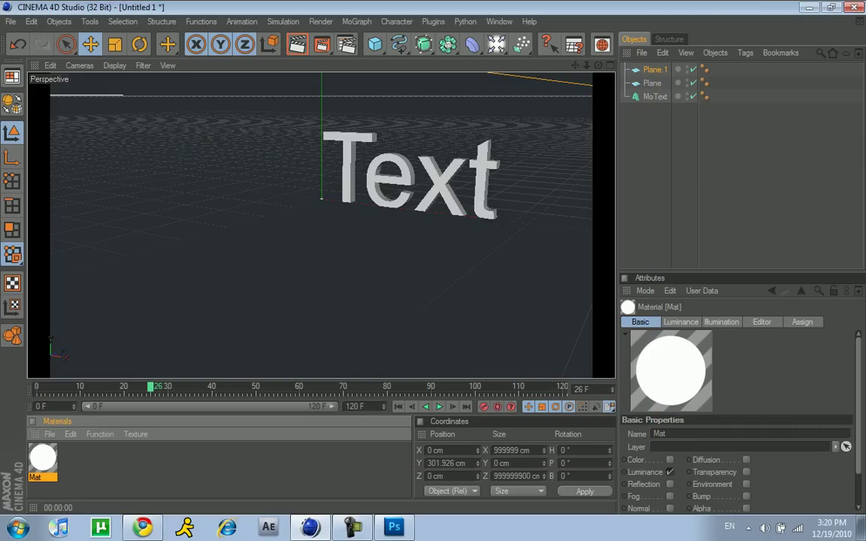
Apply the white luminous material to both planes and preview the scene in the viewport.
{"action": "left_click_drag", "start_coordinate": [42, 458], "coordinate": [652, 83]}
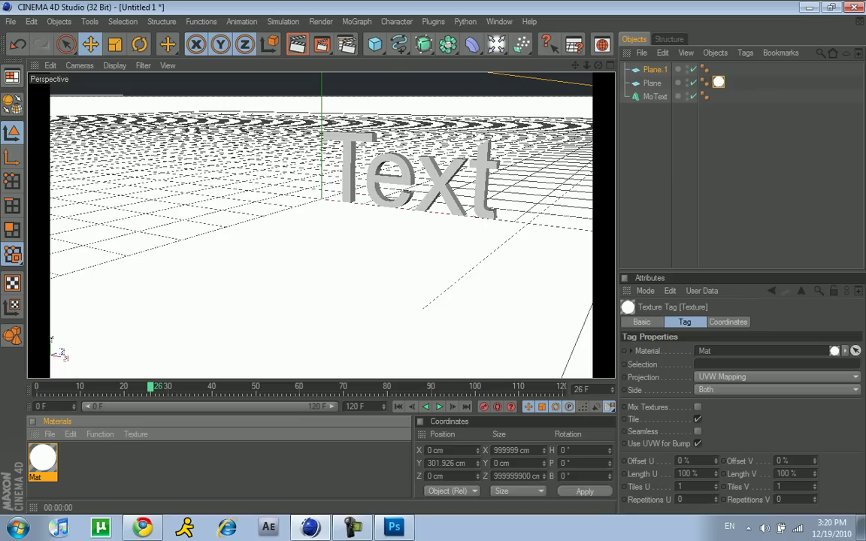
{"action": "left_click_drag", "start_coordinate": [43, 458], "coordinate": [655, 69]}
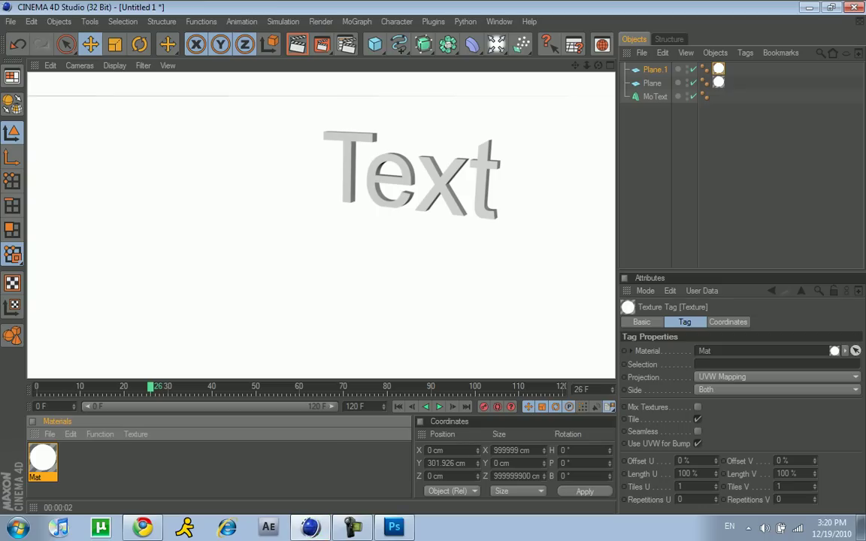
{"action": "left_click", "coordinate": [655, 70]}
Duplicate the upper plane with its material and move the copy to about X 13.5, Y 275.6, Z 1.1 cm.
{"action": "mouse_move", "coordinate": [576, 65]}
{"action": "left_mouse_down"}
{"action": "mouse_move", "coordinate": [588, 65]}
{"action": "mouse_move", "coordinate": [585, 80]}
{"action": "left_mouse_up"}
{"action": "left_click", "coordinate": [655, 69]}
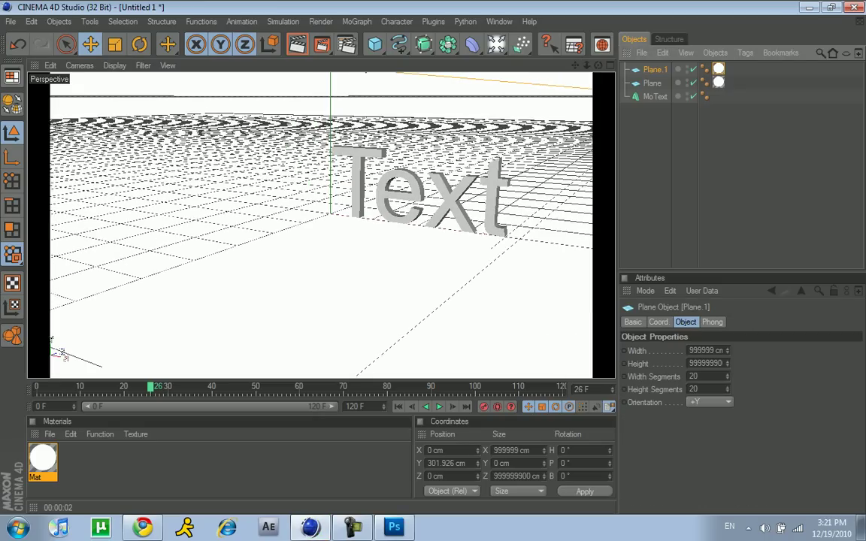
{"action": "key", "text": "ctrl+c"}
{"action": "key", "text": "ctrl+v"}
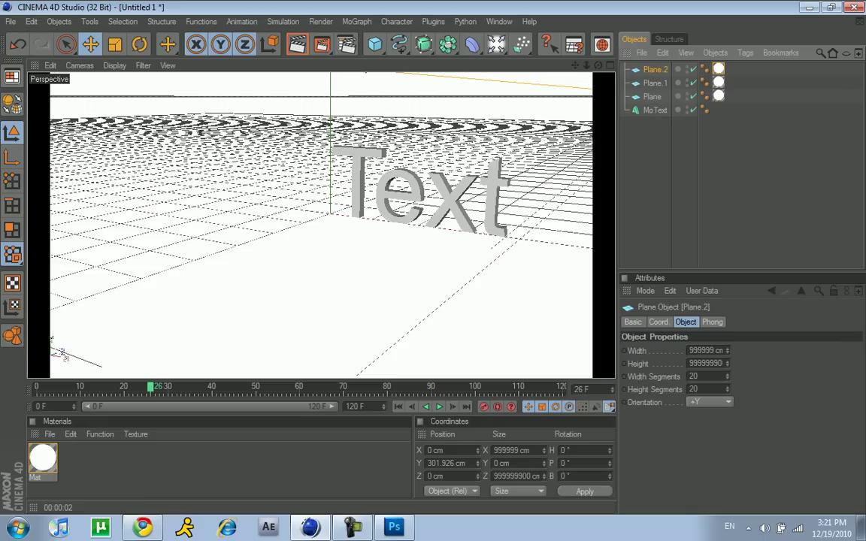
{"action": "left_click_drag", "start_coordinate": [587, 66], "coordinate": [579, 66]}
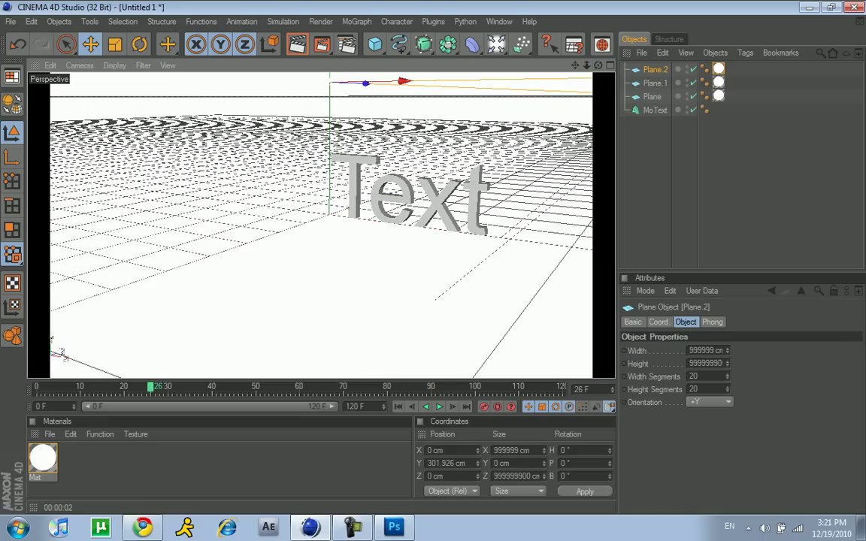
{"action": "mouse_move", "coordinate": [332, 82]}
{"action": "left_mouse_down"}
{"action": "mouse_move", "coordinate": [334, 104]}
{"action": "mouse_move", "coordinate": [335, 95]}
{"action": "left_mouse_up"}
Set the duplicated plane's pitch rotation to 90° and render a preview in the viewport.
{"action": "left_click", "coordinate": [563, 463]}
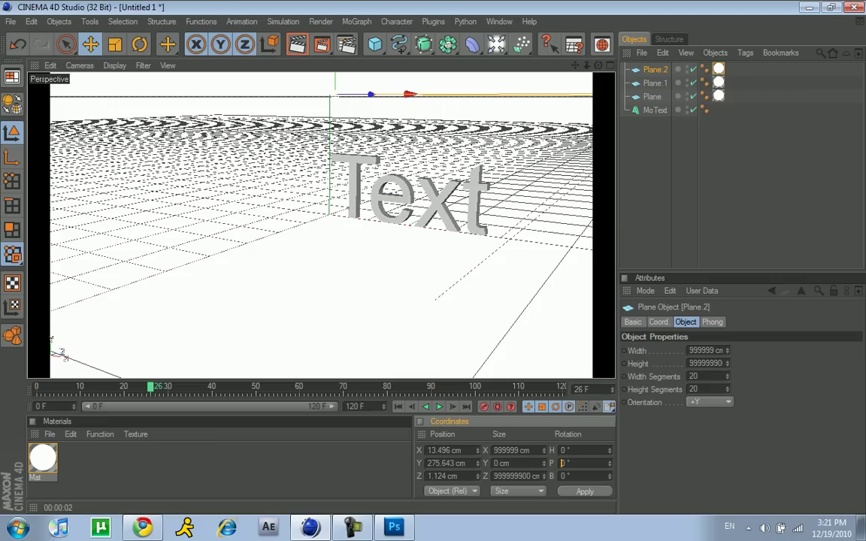
{"action": "type", "text": "90"}
{"action": "key", "text": "Return"}
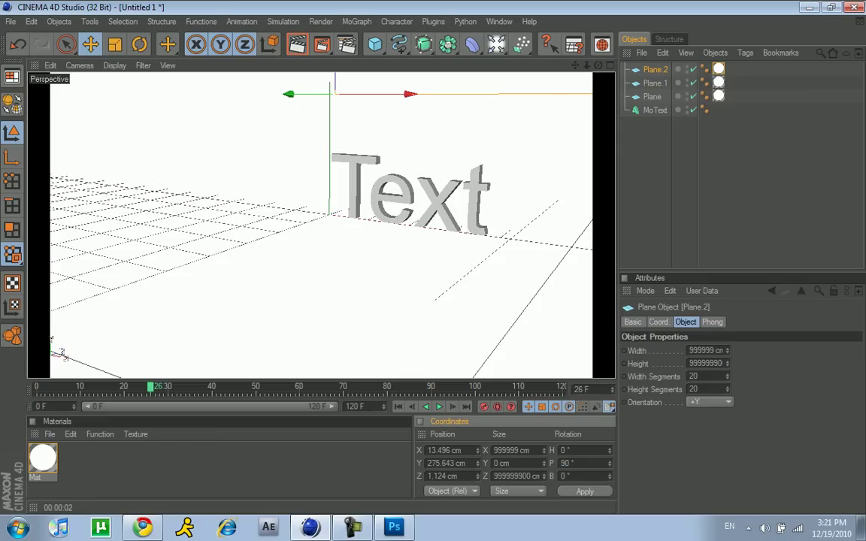
{"action": "key", "text": "ctrl+r"}
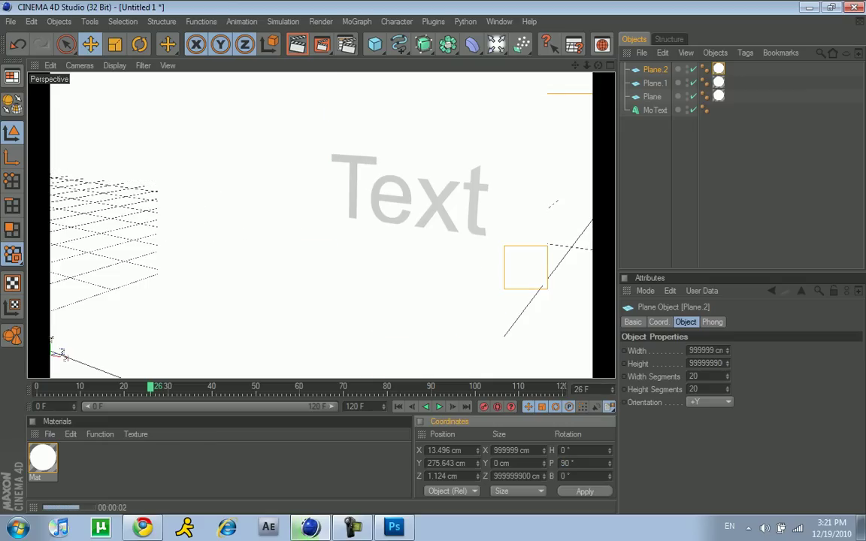
Move the MoText object along Z to about -20.9 cm and render the view again.
{"action": "left_click", "coordinate": [655, 110]}
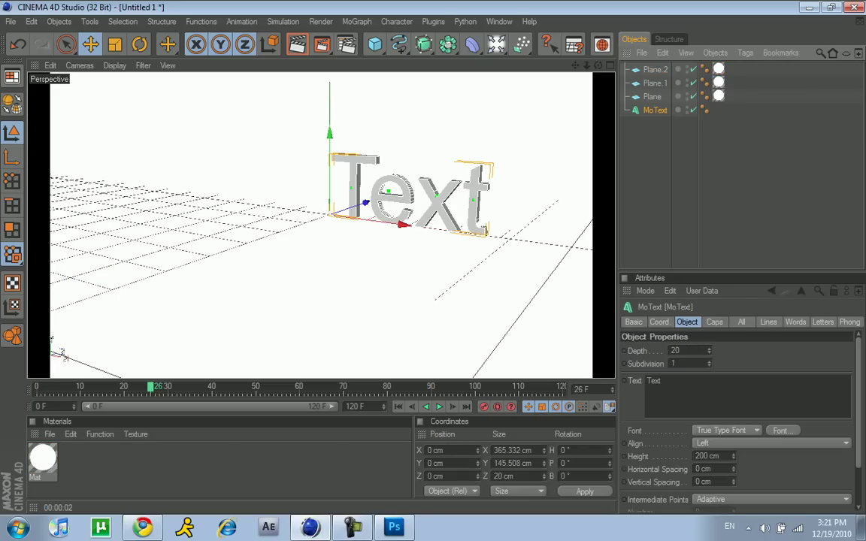
{"action": "left_click_drag", "start_coordinate": [365, 202], "coordinate": [362, 203]}
{"action": "left_click", "coordinate": [298, 45]}
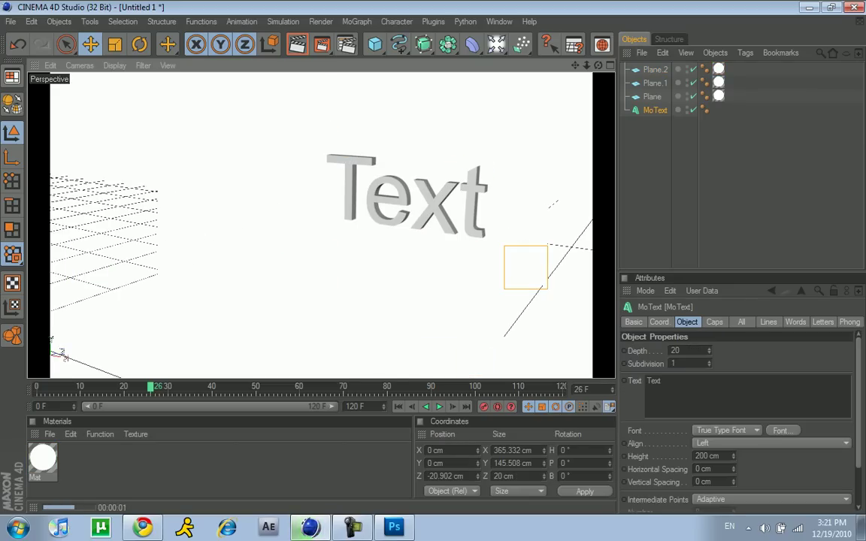
Render the frame to the Picture Viewer, overwriting the existing file, and close the viewer.
{"action": "key", "text": "shift+r"}
{"action": "key", "text": "Return"}
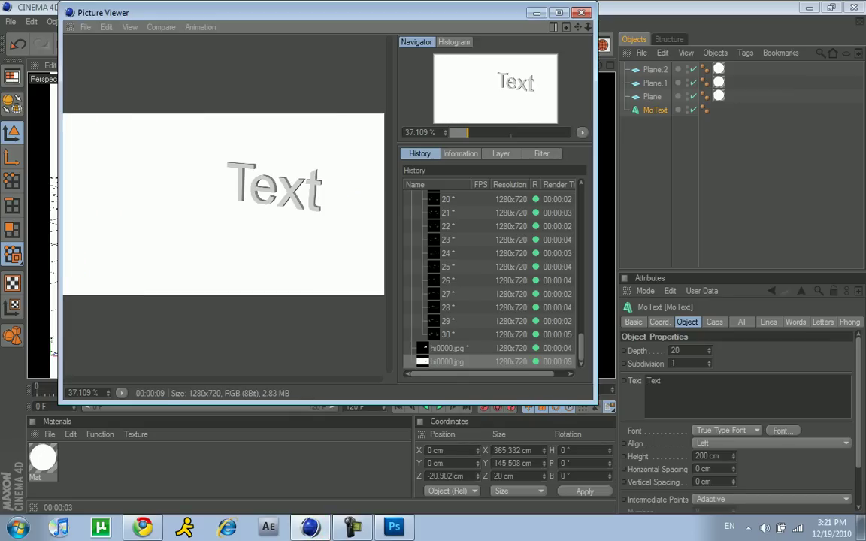
{"action": "left_click", "coordinate": [581, 12]}
Switch to Photoshop and create a new blank document.
{"action": "left_click", "coordinate": [394, 528]}
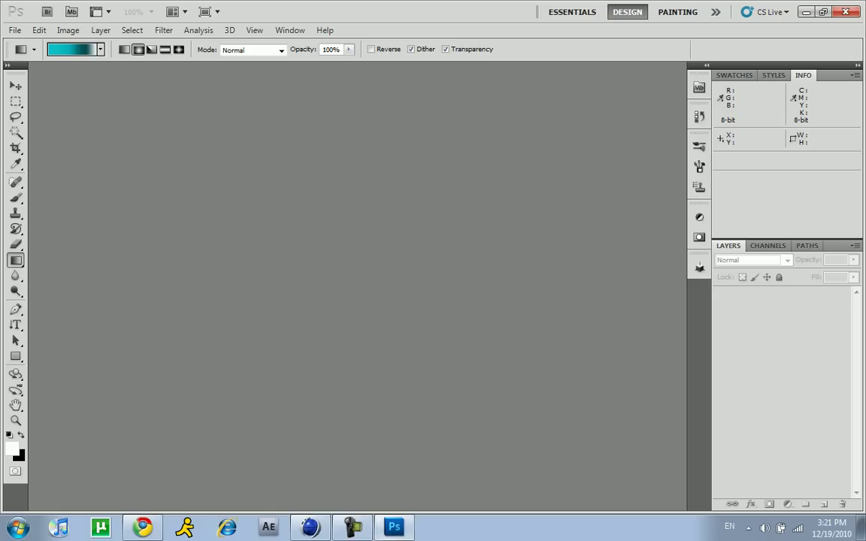
{"action": "left_click", "coordinate": [14, 30]}
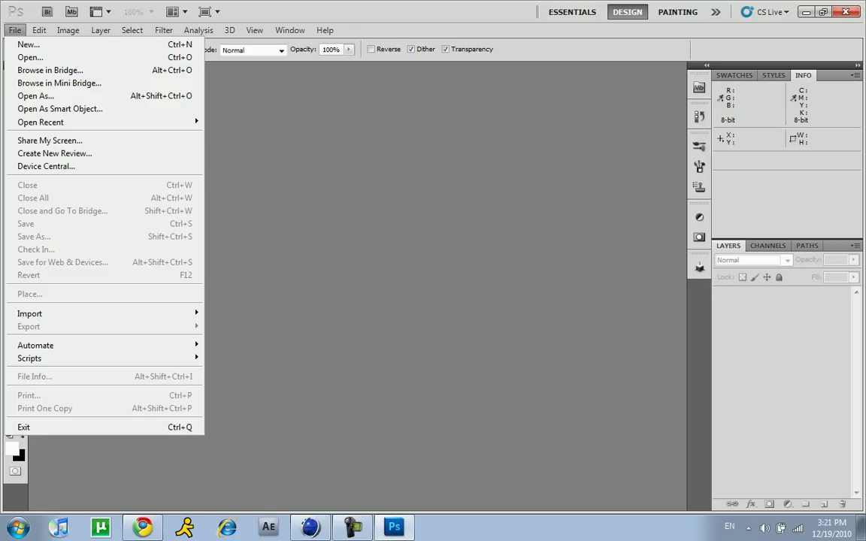
{"action": "left_click", "coordinate": [29, 45]}
{"action": "key", "text": "Escape"}
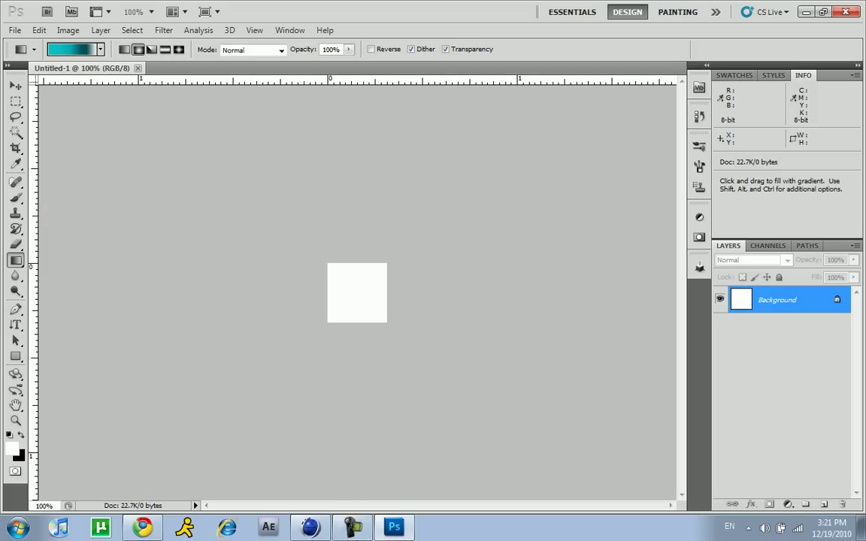
Open the rendered image hi0000.jpg from My Documents.
{"action": "left_click", "coordinate": [15, 31]}
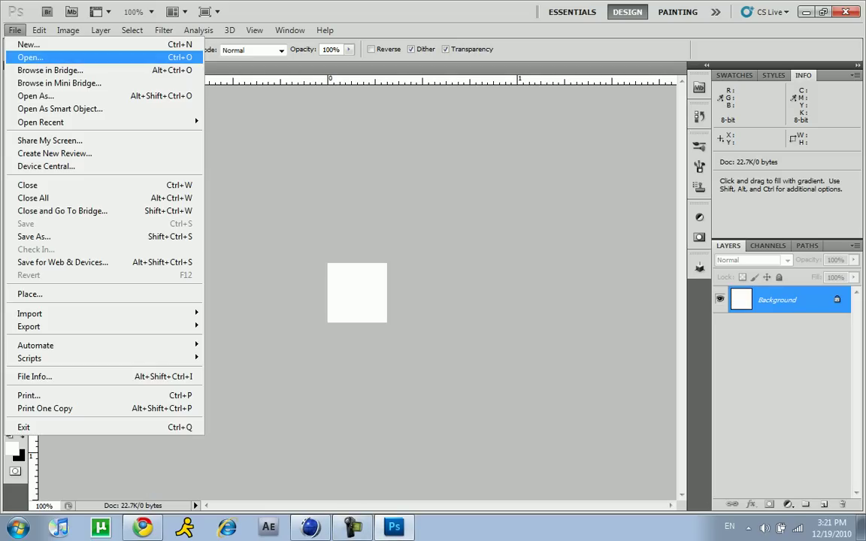
{"action": "left_click", "coordinate": [30, 57]}
{"action": "key", "text": "ctrl+o"}
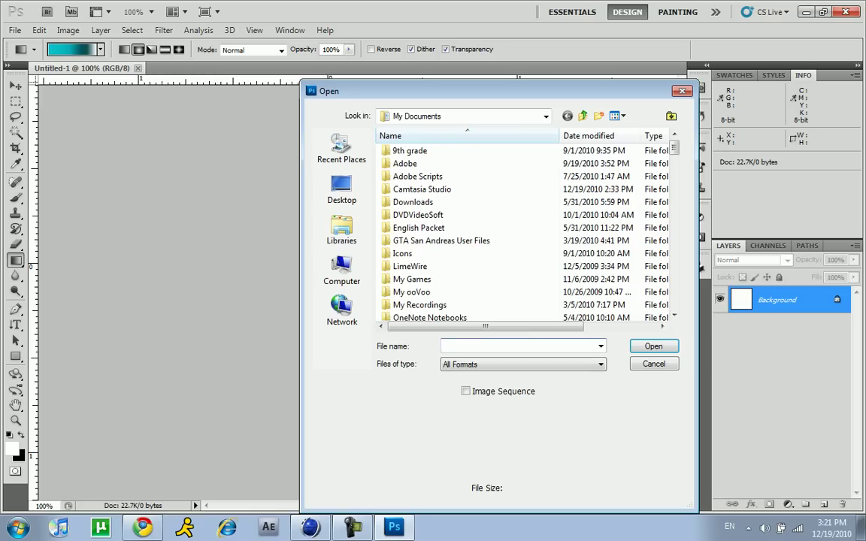
{"action": "type", "text": "hi"}
{"action": "key", "text": "Down"}
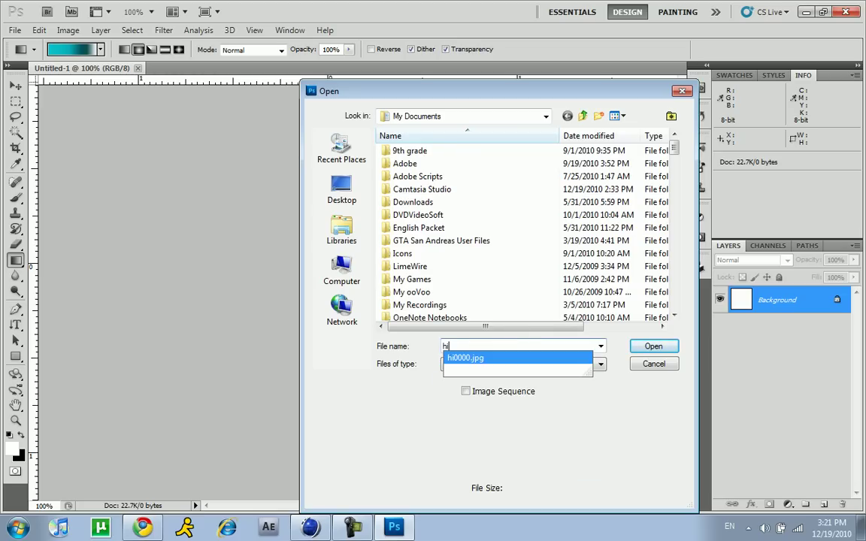
{"action": "key", "text": "Return"}
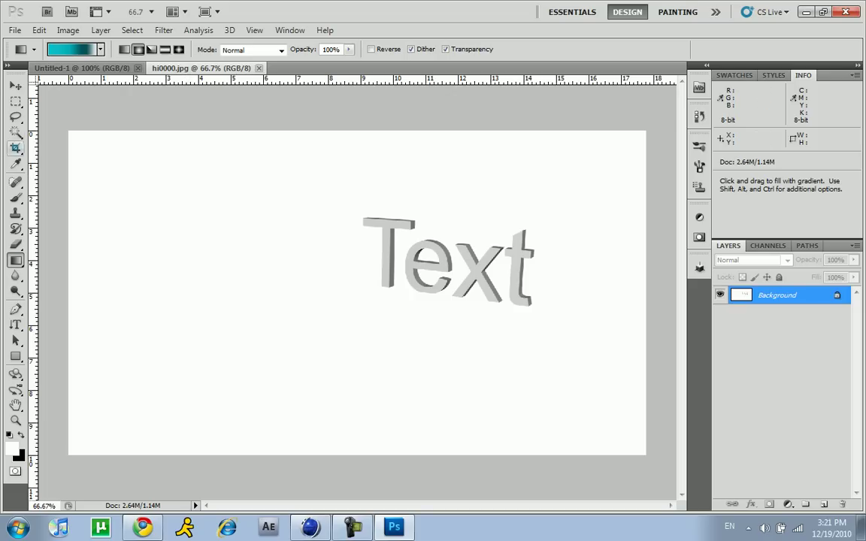
Select the white area around the text with the Magic Wand and try to clear it from the Background layer.
{"action": "left_click", "coordinate": [16, 133]}
{"action": "left_click", "coordinate": [204, 314]}
{"action": "key", "text": "Delete"}
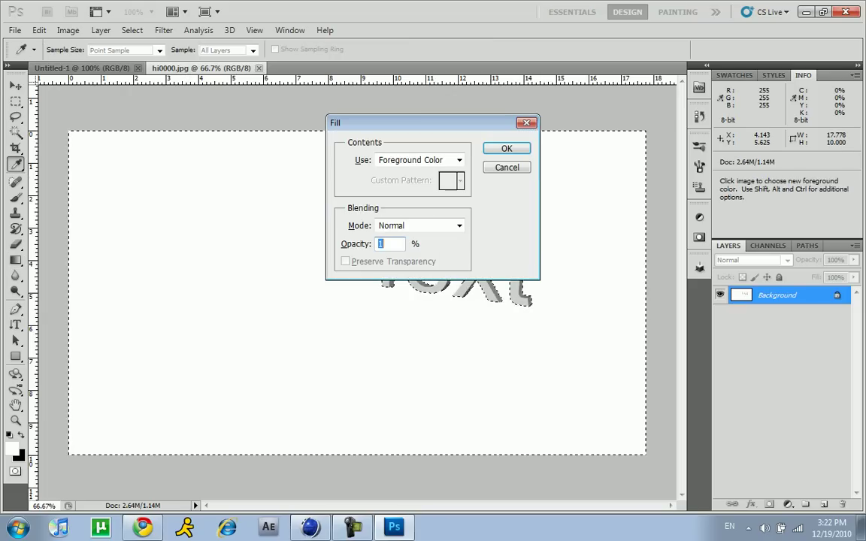
{"action": "key", "text": "Return"}
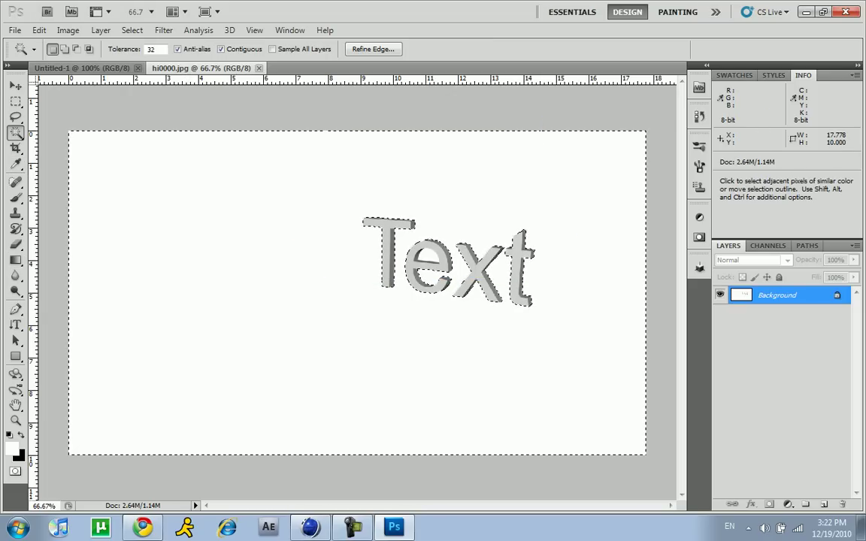
Convert the Background to Layer 0 and delete the selected white area, leaving the inside of the "e" selected.
{"action": "double_click", "coordinate": [777, 296]}
{"action": "key", "text": "Return"}
{"action": "key", "text": "Delete"}
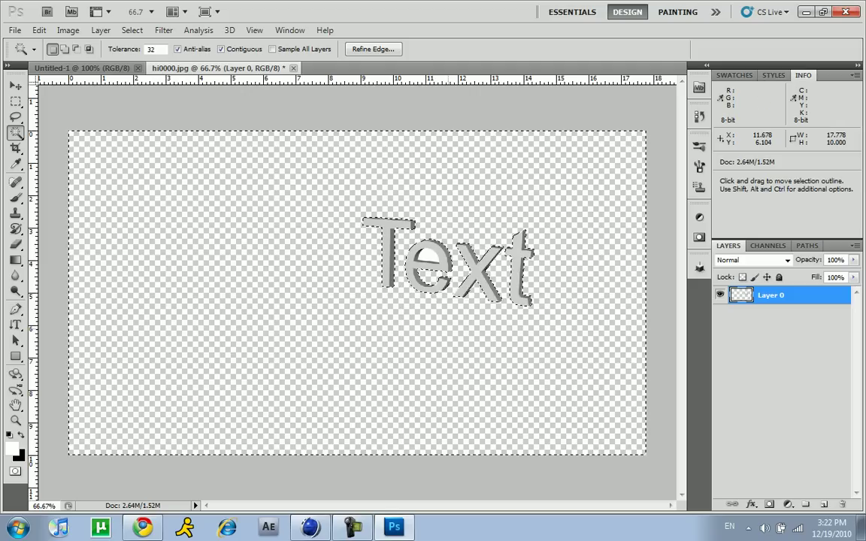
{"action": "left_click", "coordinate": [439, 260]}
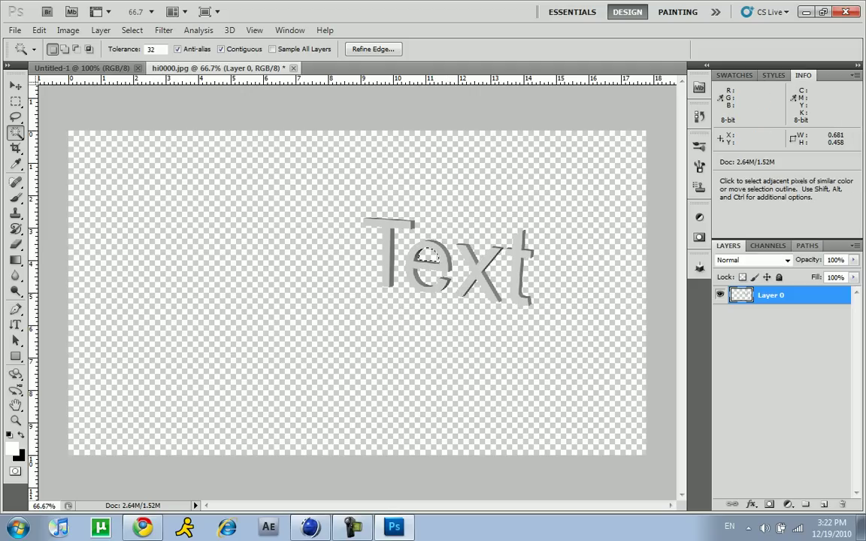
{"action": "key", "text": "v"}
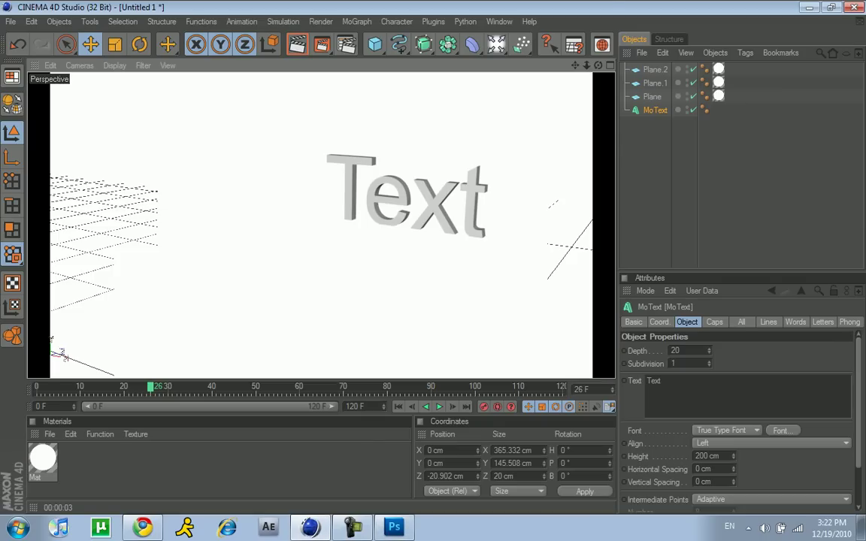
In Cinema 4D, set the save format to PNG with Alpha Channel on and Include Sound off, and render to the Picture Viewer.
{"action": "key", "text": "ctrl+b"}
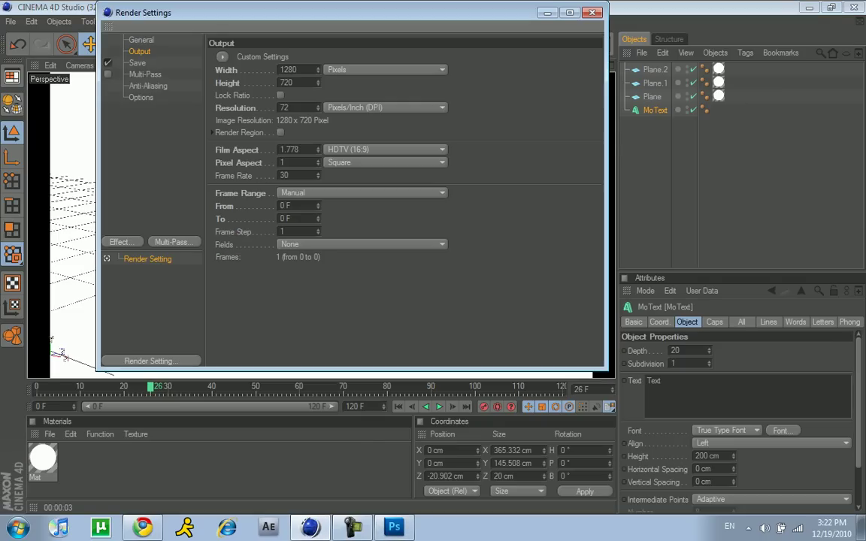
{"action": "left_click", "coordinate": [138, 63]}
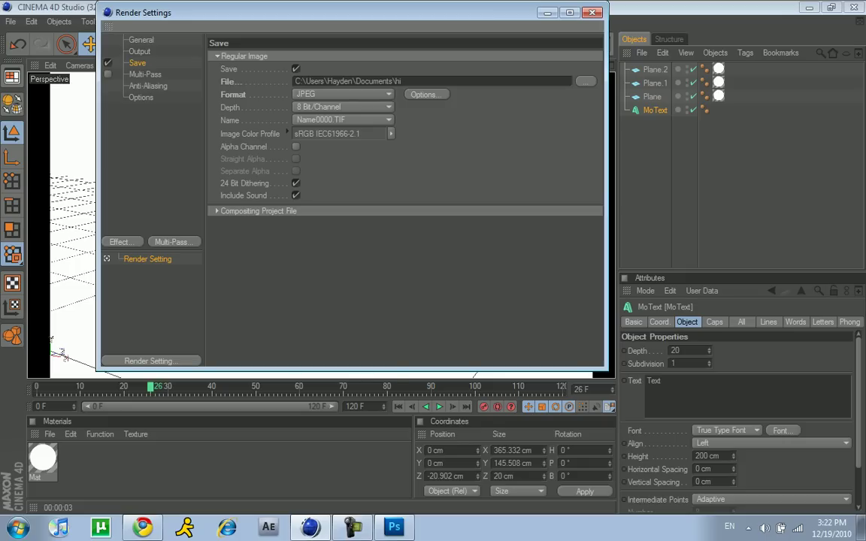
{"action": "left_click", "coordinate": [343, 94]}
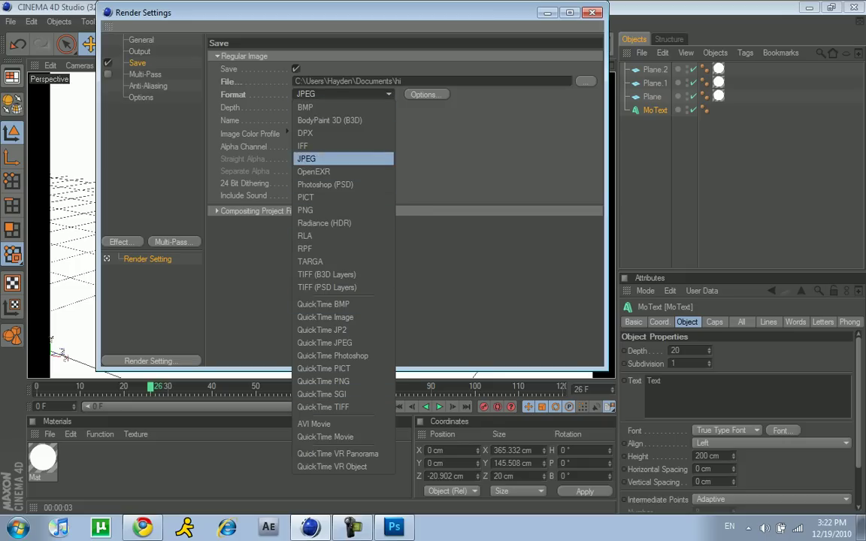
{"action": "left_click", "coordinate": [342, 210]}
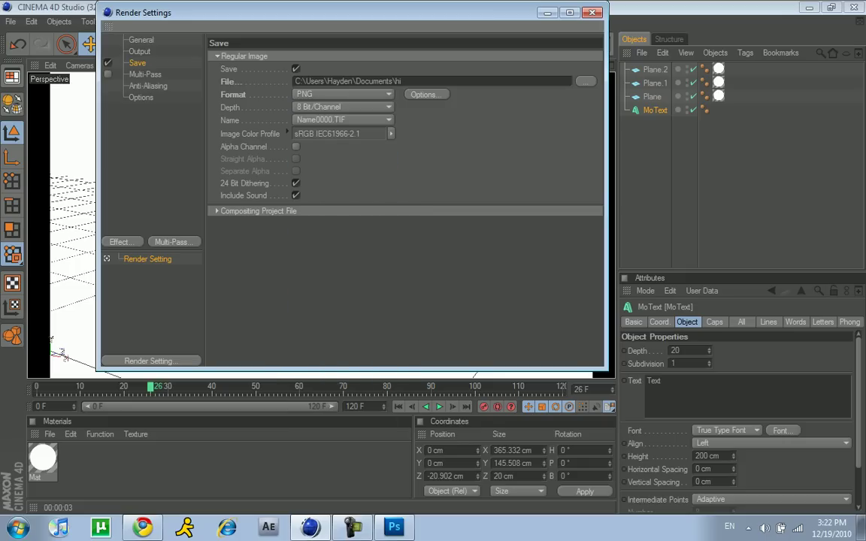
{"action": "left_click", "coordinate": [295, 147]}
{"action": "left_click", "coordinate": [296, 194]}
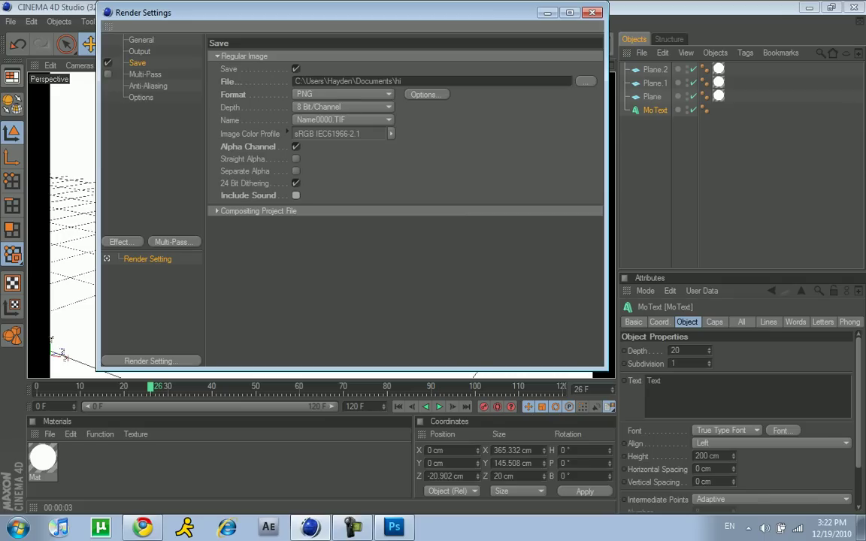
{"action": "left_click", "coordinate": [592, 13]}
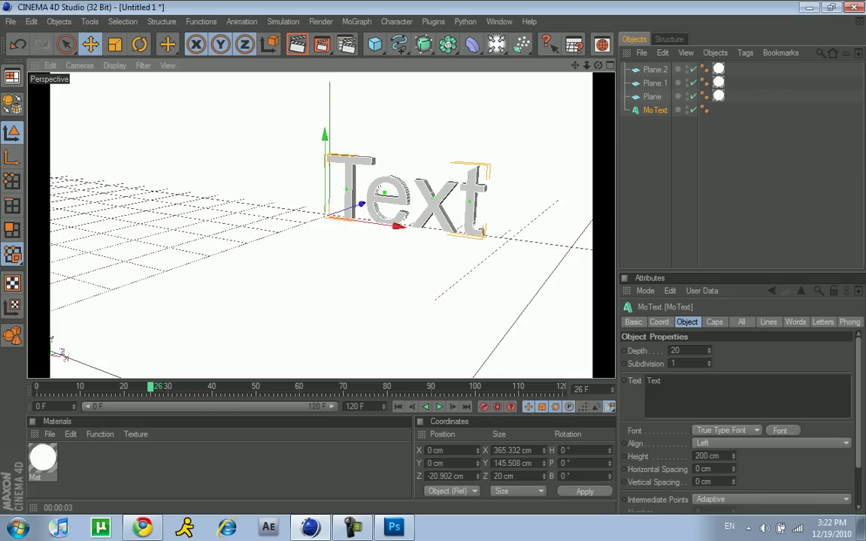
{"action": "key", "text": "shift+r"}
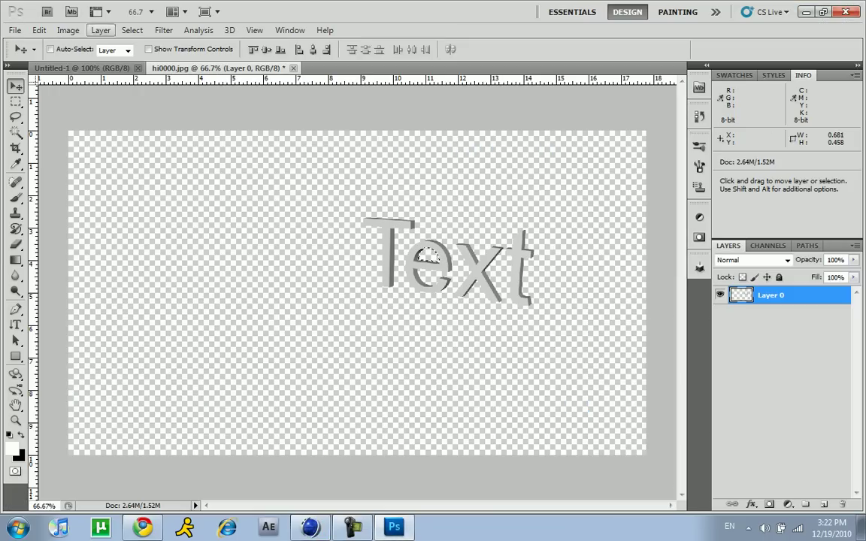
Switch to Photoshop and close hi0000.jpg without saving the changes.
{"action": "left_click", "coordinate": [293, 69]}
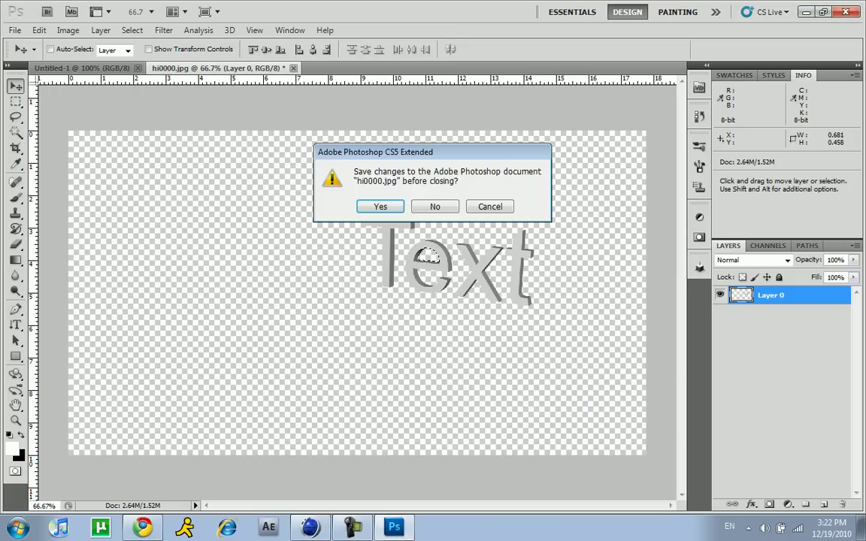
{"action": "left_click", "coordinate": [381, 205]}
{"action": "key", "text": "Escape"}
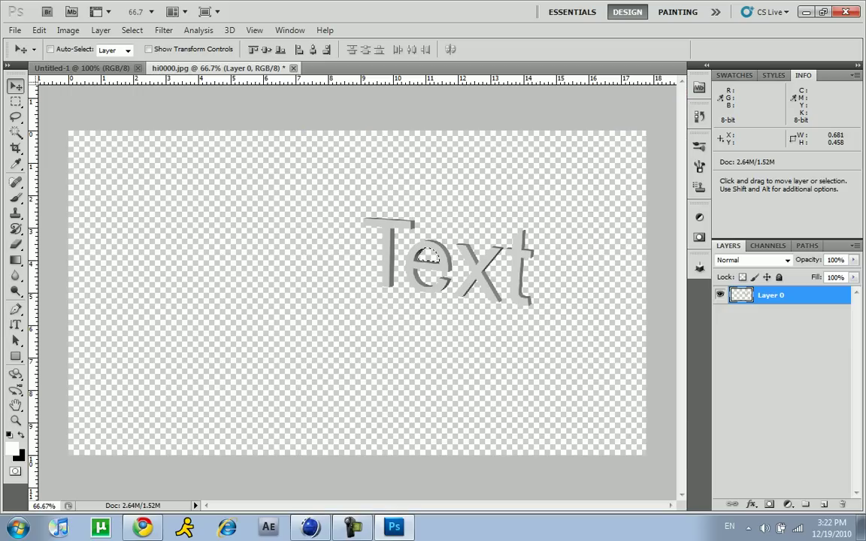
{"action": "left_click", "coordinate": [293, 69]}
{"action": "left_click", "coordinate": [436, 207]}
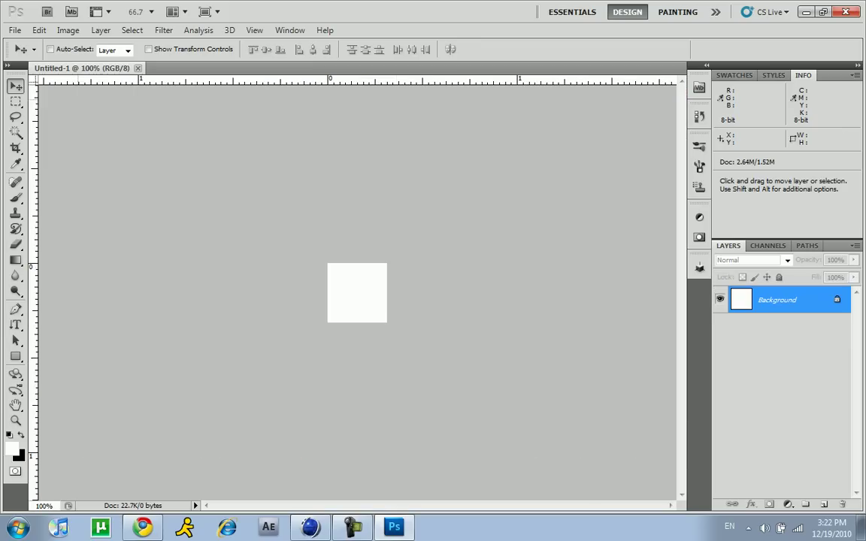
Open the rendered hi0000.png from My Documents in Photoshop.
{"action": "left_click", "coordinate": [15, 31]}
{"action": "left_click", "coordinate": [15, 30]}
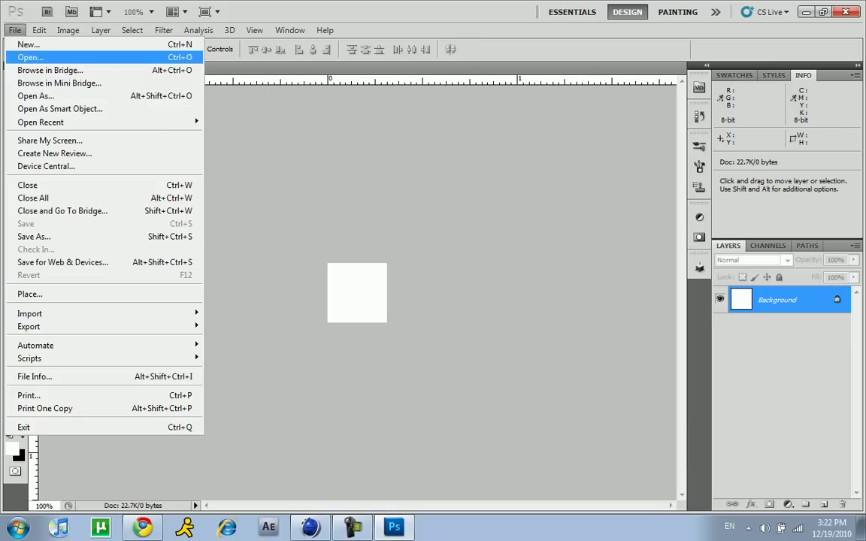
{"action": "left_click", "coordinate": [34, 58]}
{"action": "type", "text": "hi"}
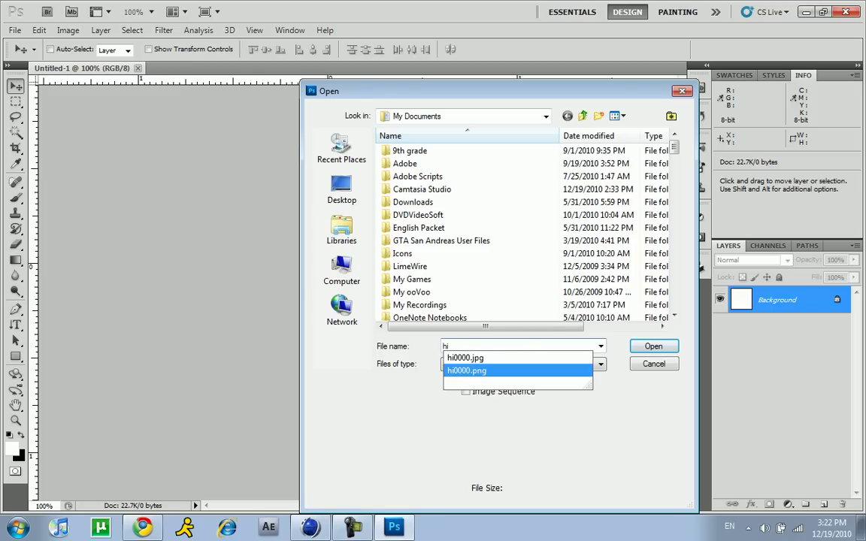
{"action": "left_click", "coordinate": [467, 371]}
{"action": "key", "text": "Return"}
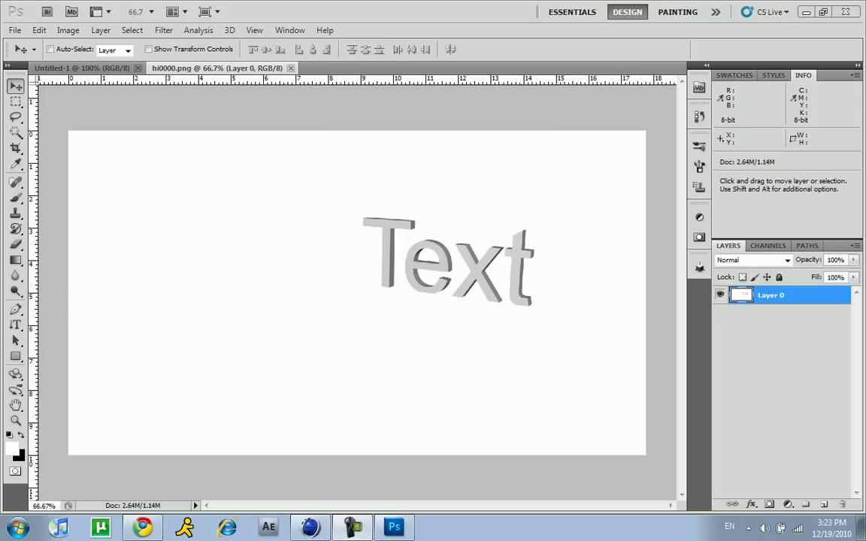
Switch to Cinema 4D, close the Picture Viewer, and delete Plane, Plane.1 and Plane.2, keeping only the MoText object.
{"action": "key", "text": "alt+Tab"}
{"action": "left_click", "coordinate": [660, 188]}
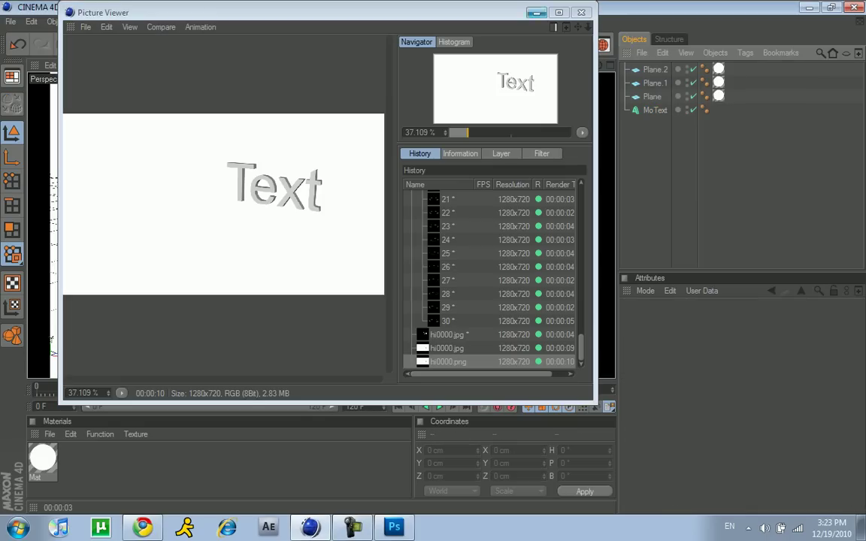
{"action": "left_click", "coordinate": [581, 13]}
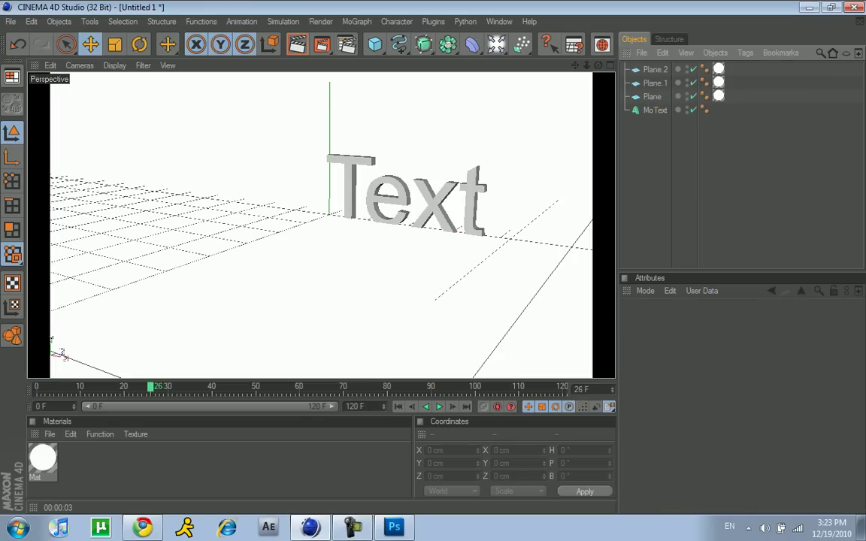
{"action": "left_click_drag", "start_coordinate": [789, 98], "coordinate": [626, 64]}
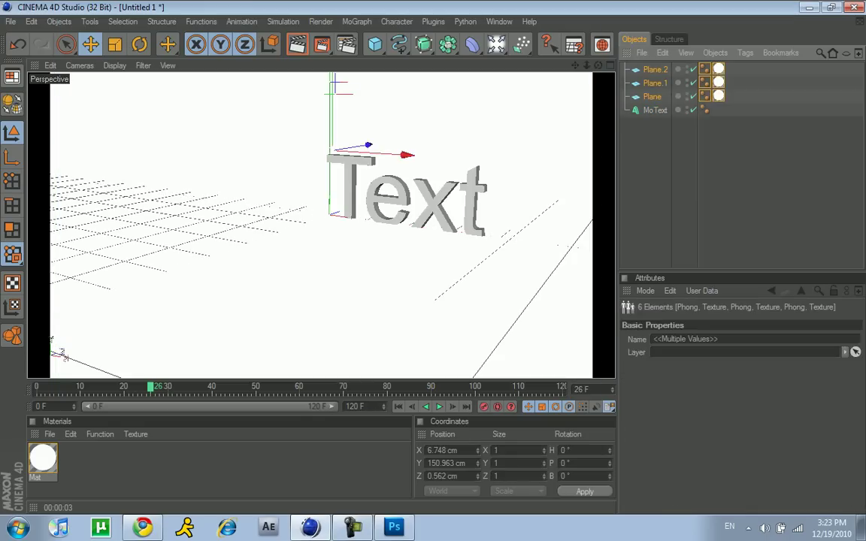
{"action": "key", "text": "Delete"}
Render the scene to the Picture Viewer again, overwriting the existing hi0000.png.
{"action": "left_click", "coordinate": [324, 44]}
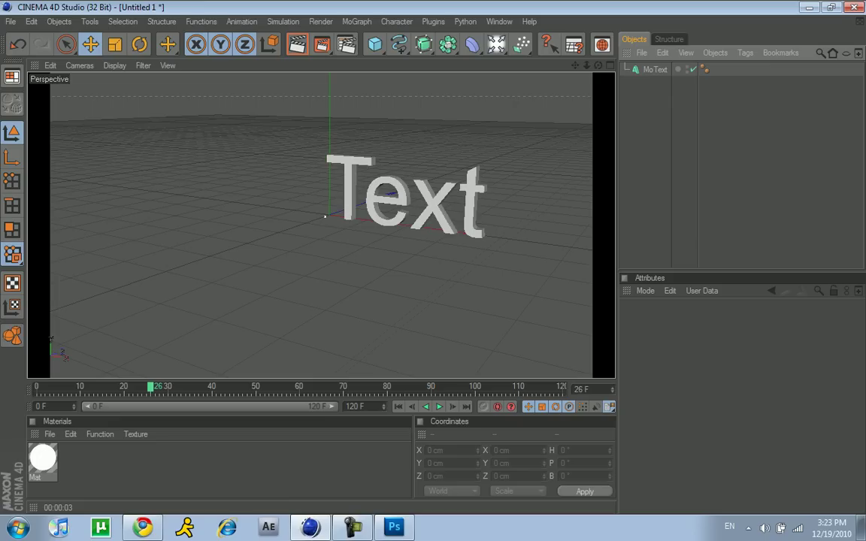
{"action": "left_click", "coordinate": [297, 45]}
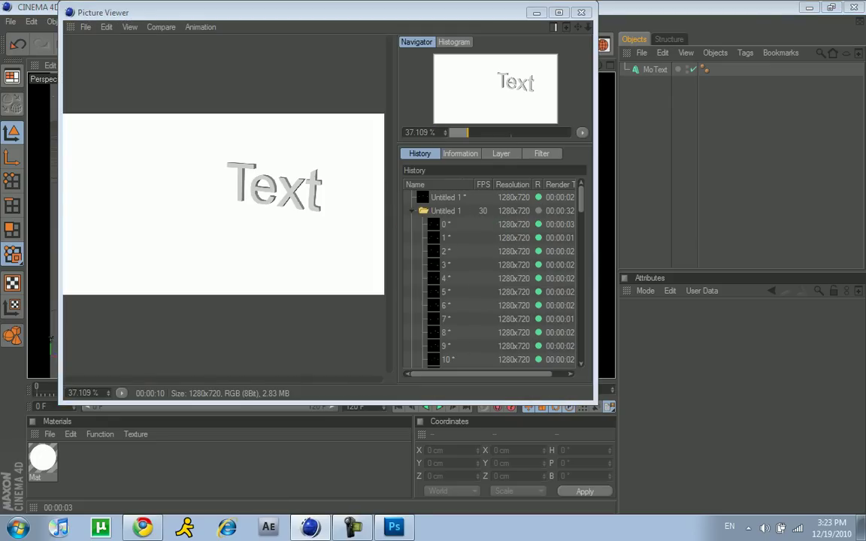
{"action": "key", "text": "Return"}
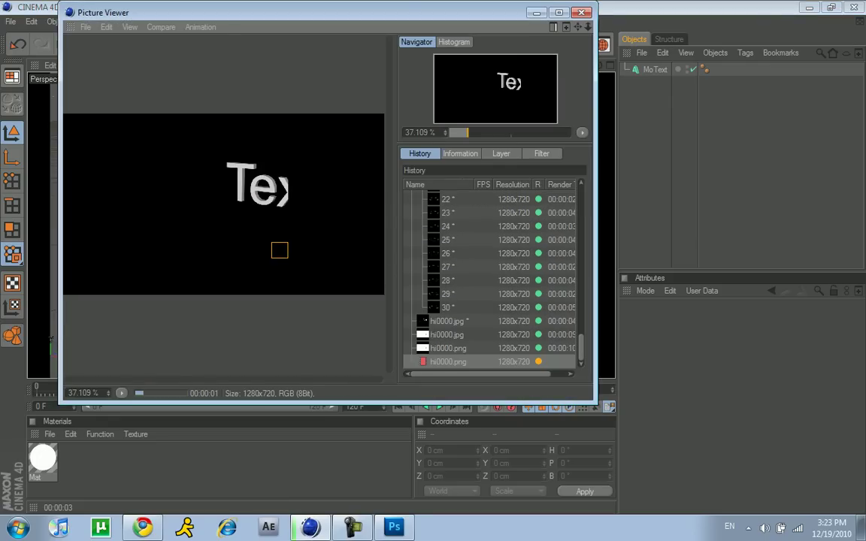
Switch to Photoshop, open hi0000.png again, and update the open document from the changed disk copy.
{"action": "left_click", "coordinate": [394, 527]}
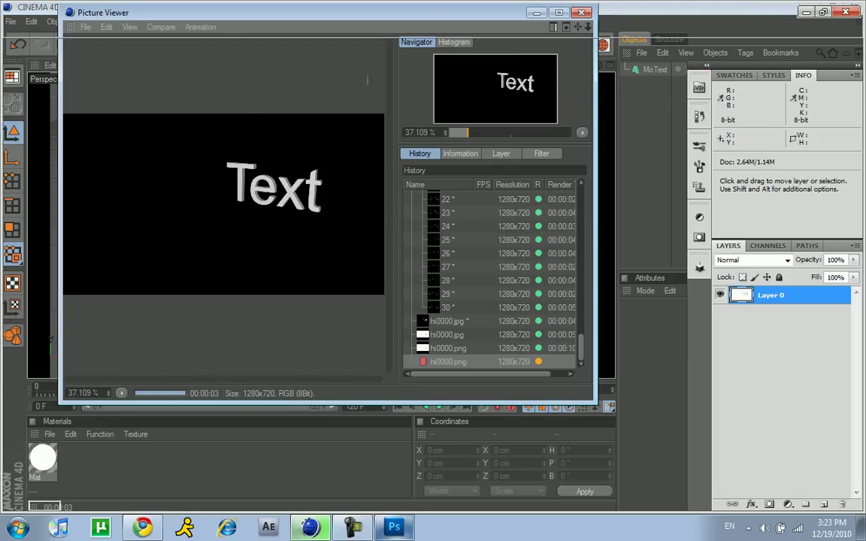
{"action": "left_click", "coordinate": [15, 31]}
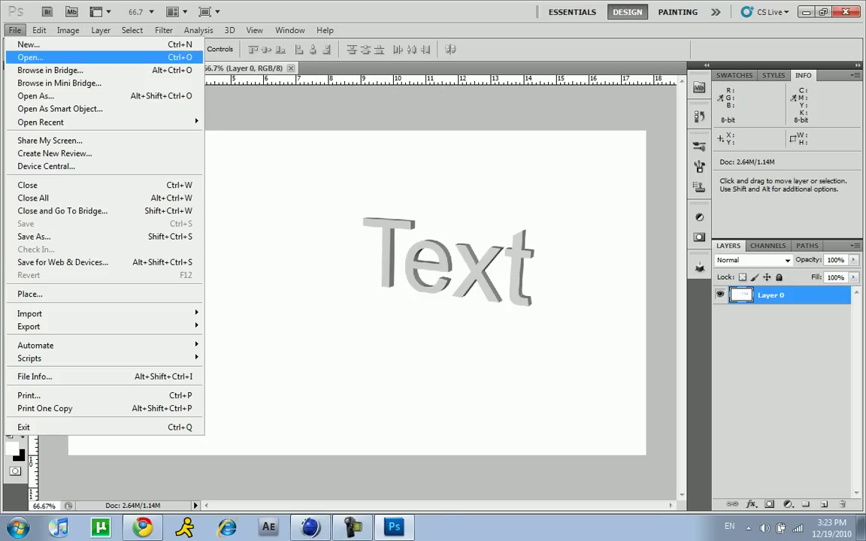
{"action": "left_click", "coordinate": [30, 58]}
{"action": "type", "text": "hi"}
{"action": "key", "text": "Down"}
{"action": "key", "text": "Down"}
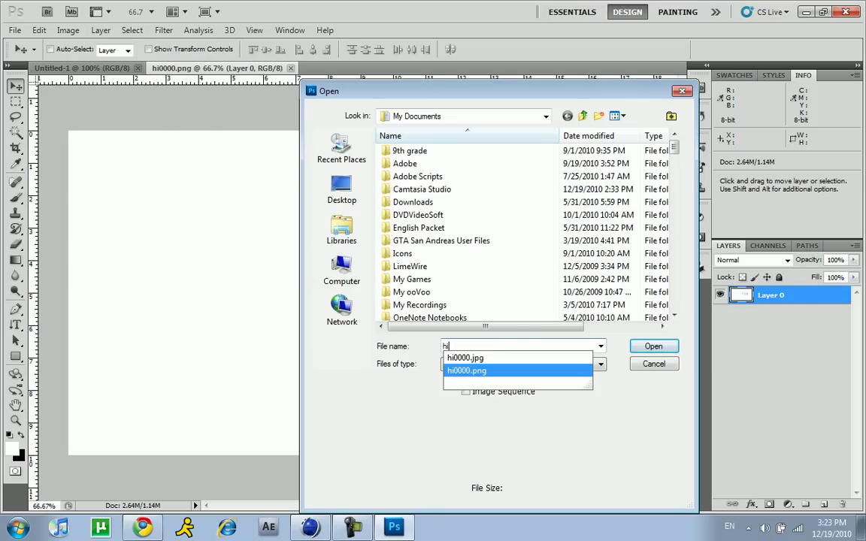
{"action": "key", "text": "Return"}
{"action": "key", "text": "Return"}
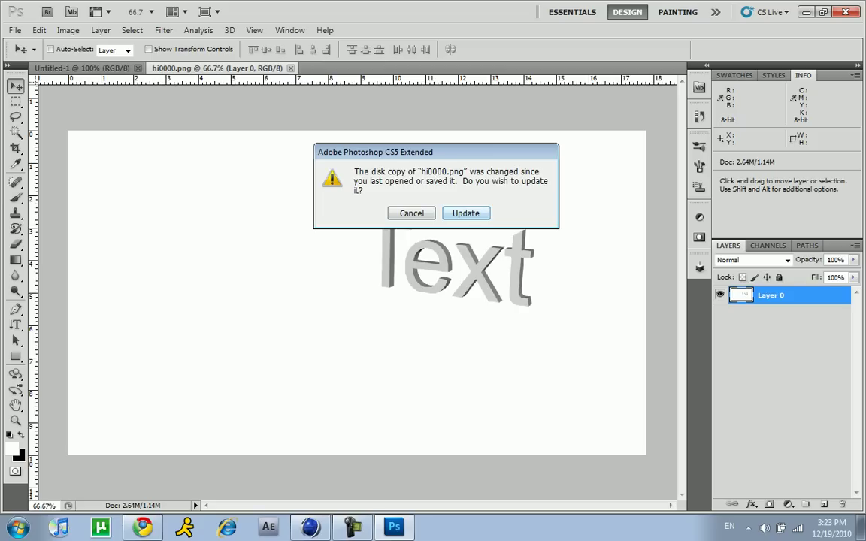
{"action": "key", "text": "Return"}
Move the text on Layer 0 up and left to the upper middle of the transparent canvas.
{"action": "left_click_drag", "start_coordinate": [391, 256], "coordinate": [270, 217]}
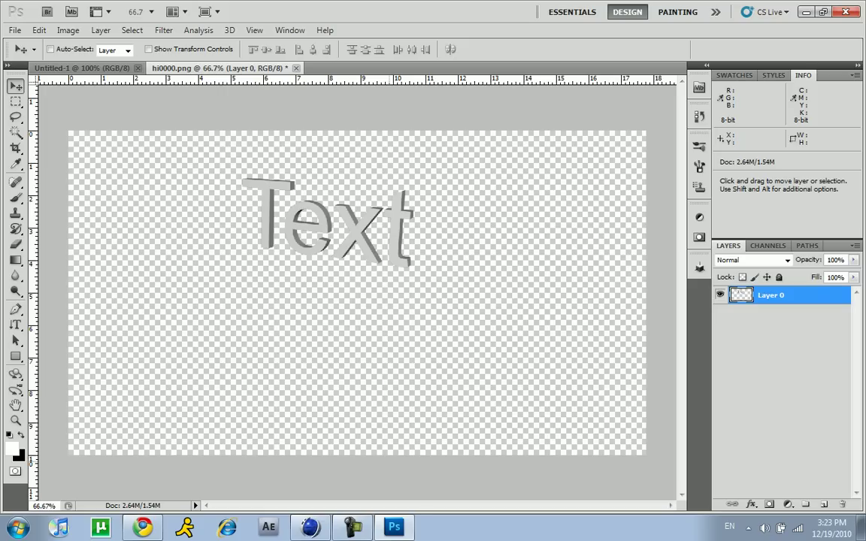
{"action": "left_click_drag", "start_coordinate": [345, 390], "coordinate": [370, 410]}
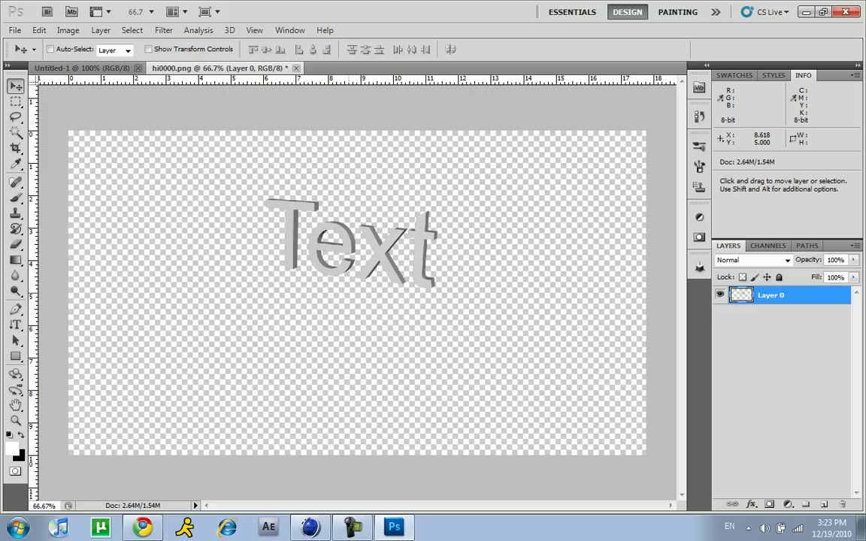